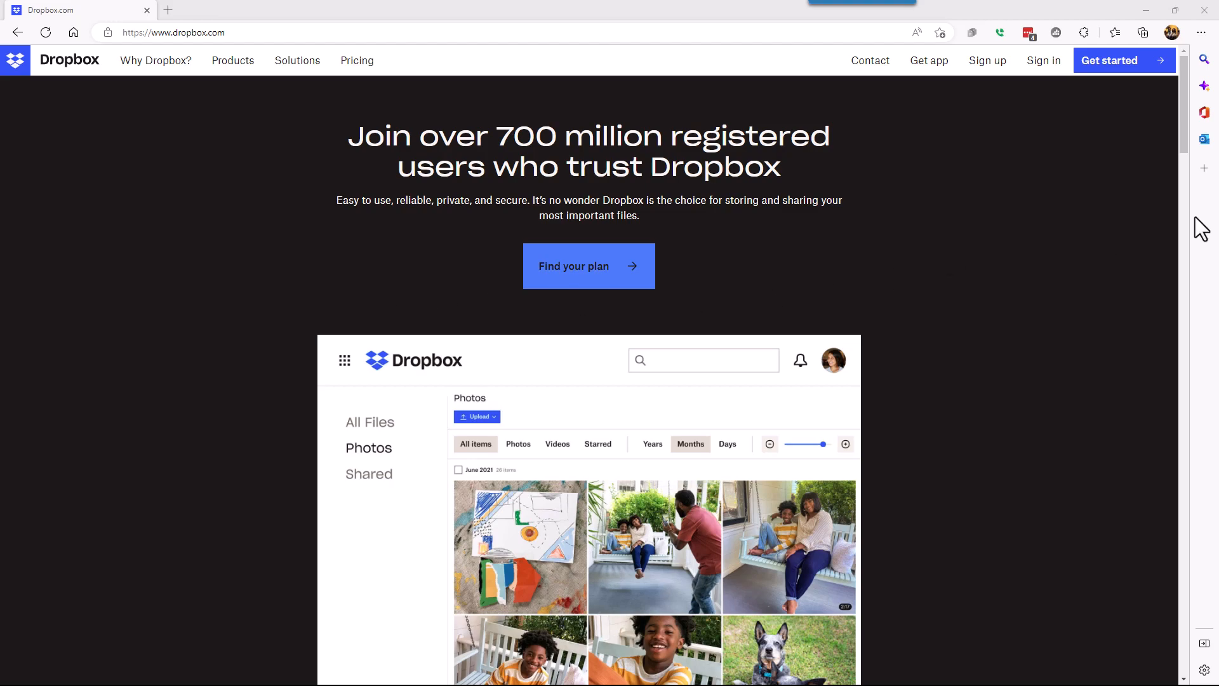
- Back in RichCopy, create a new job from the Jobs list and choose manual configuration instead of the wizard
left_click(1145, 11)
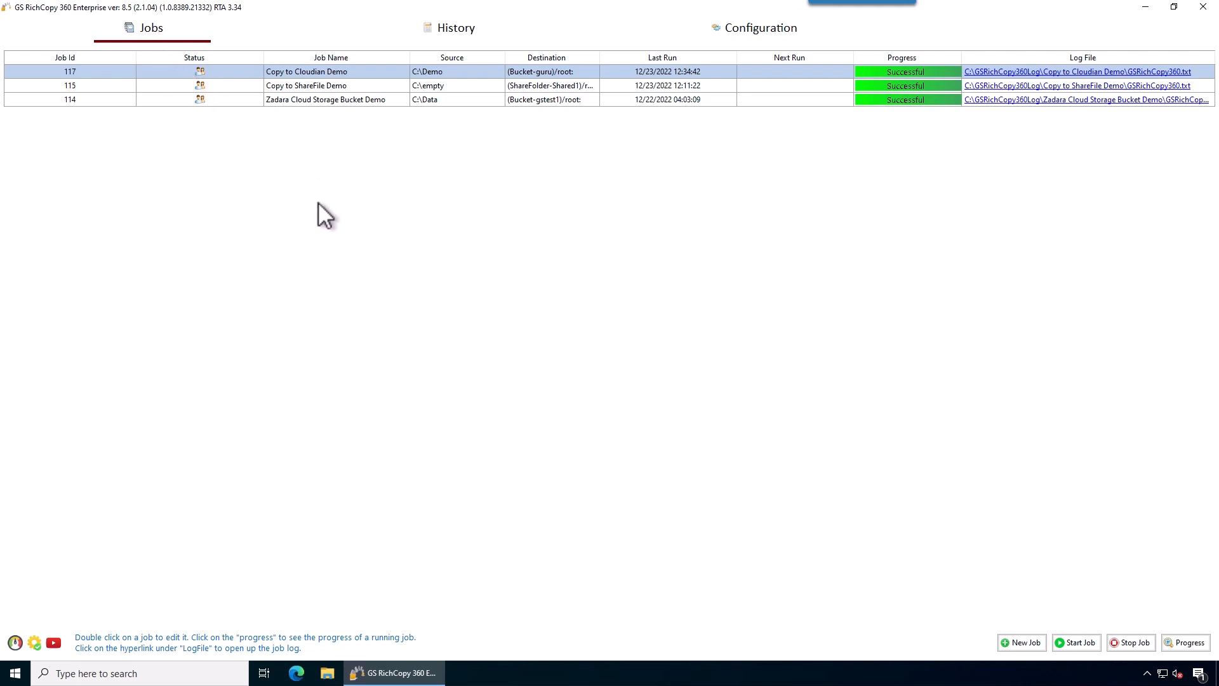
right_click(474, 189)
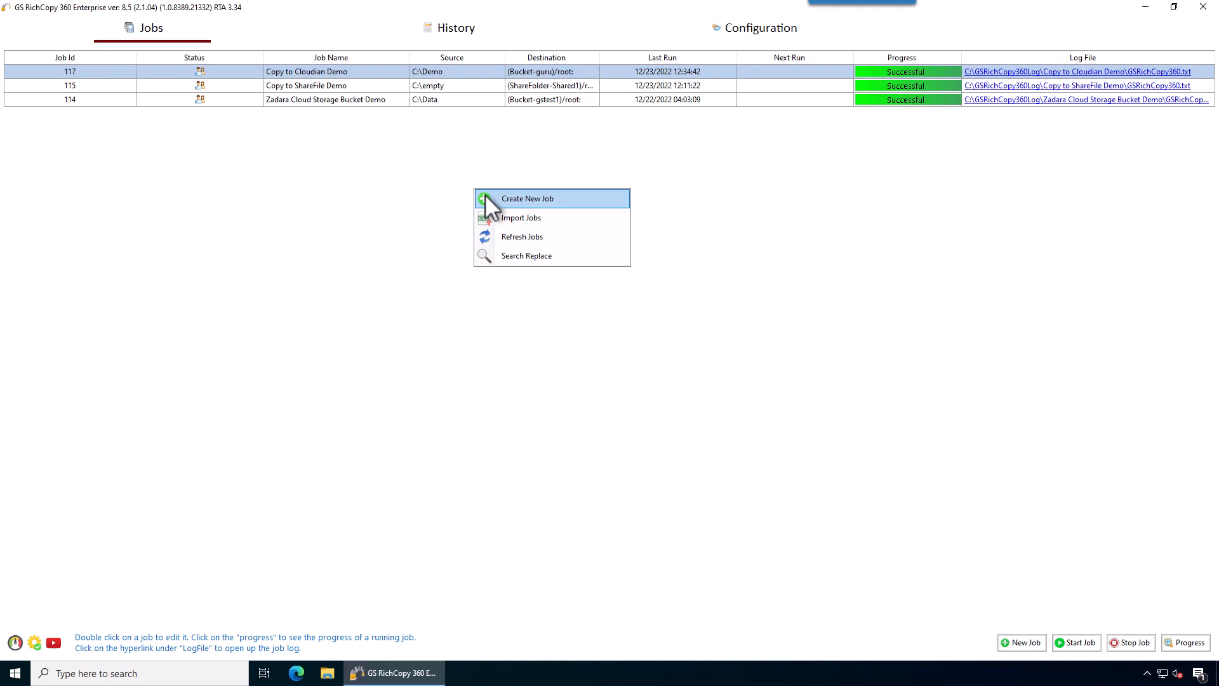
left_click(486, 200)
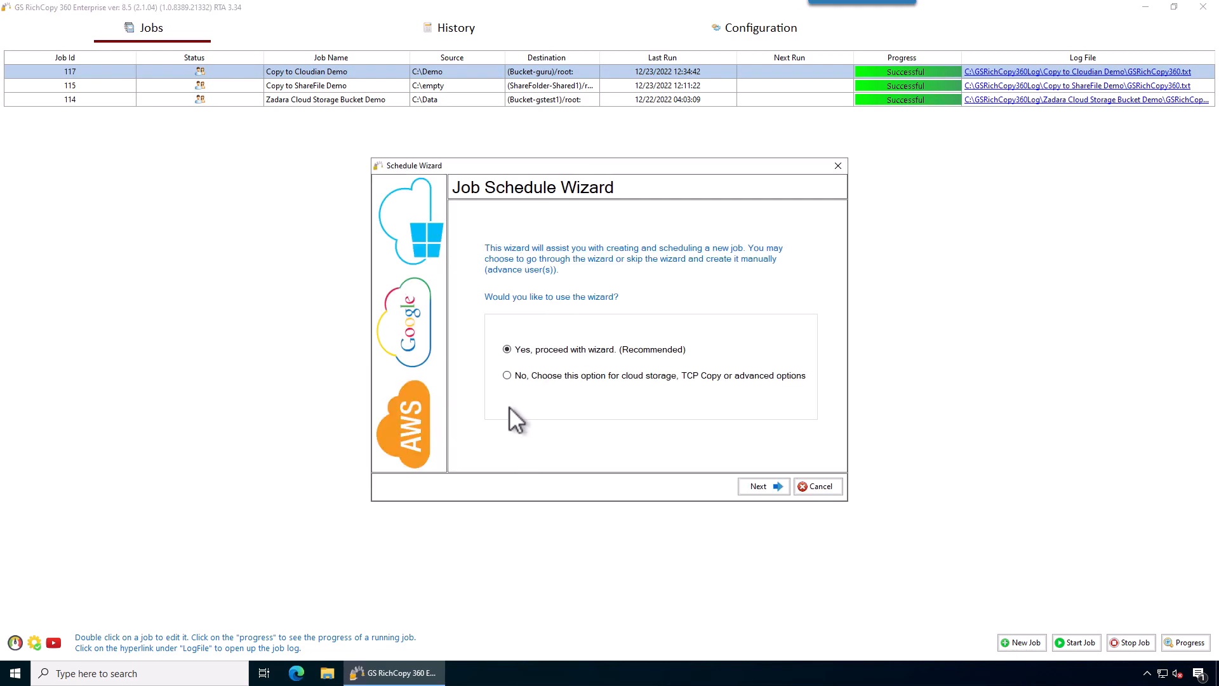
left_click(507, 375)
left_click(764, 486)
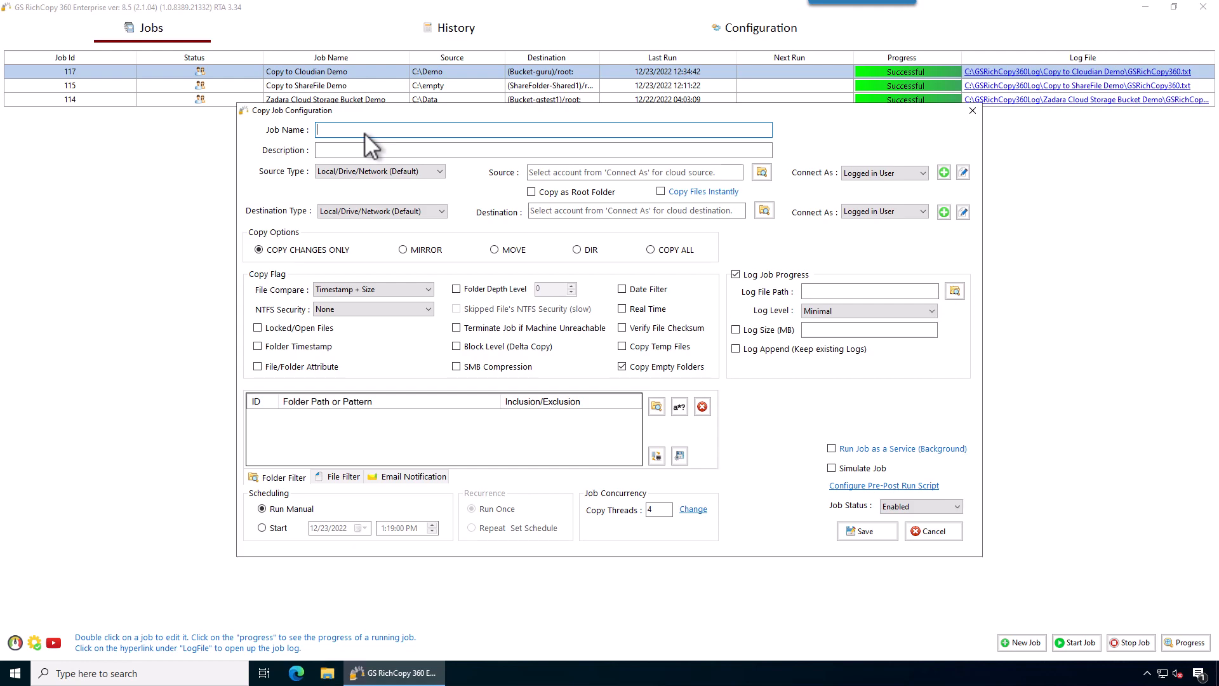
- Name the job 'Copy to Dropbox Demo' and keep Local/Drive/Network (Default) as the source type
type("Copy to ")
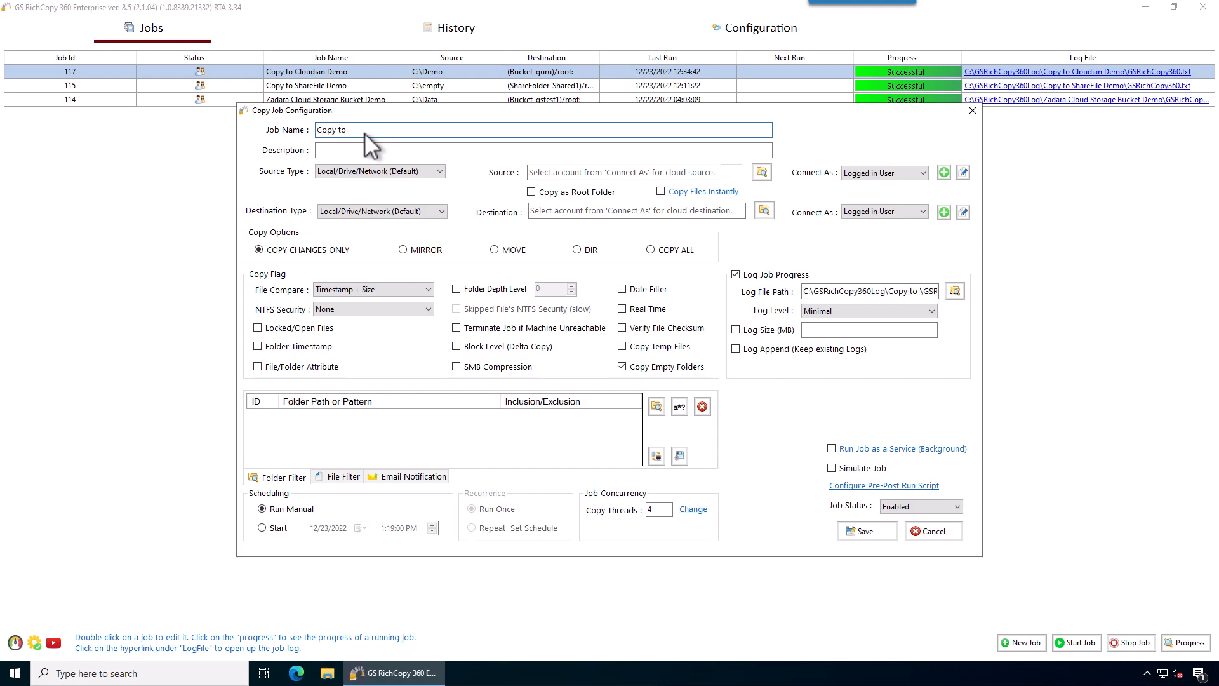
type("Dropbox Demo")
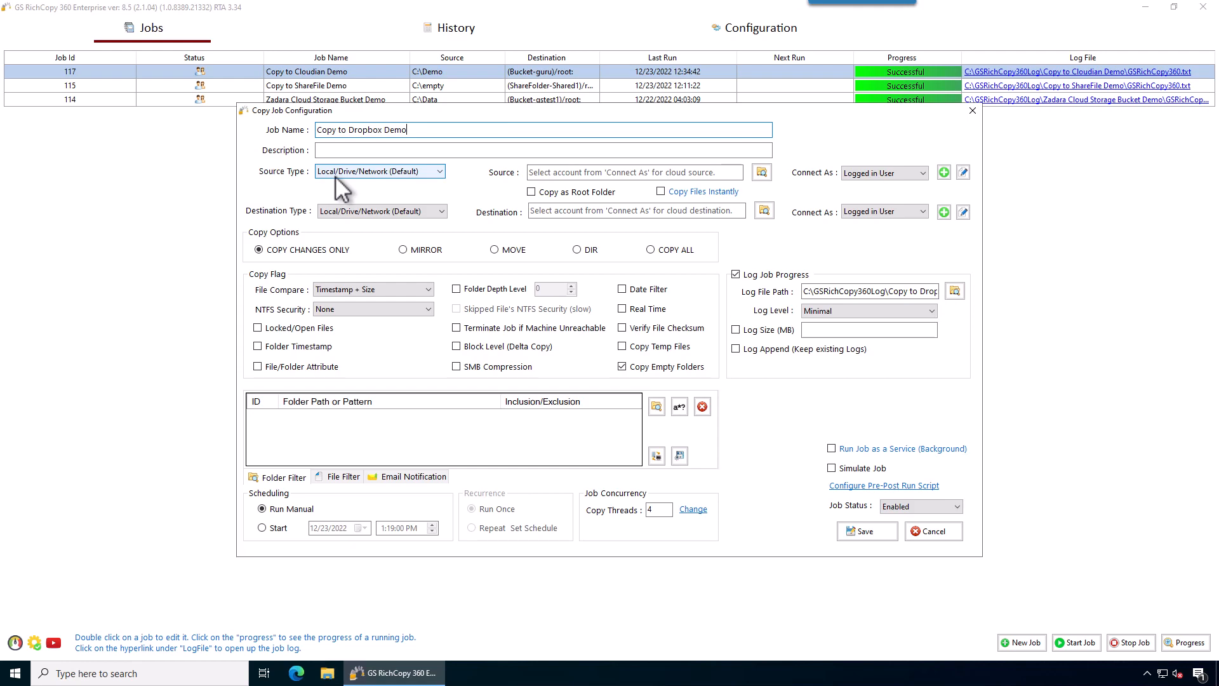
left_click(438, 172)
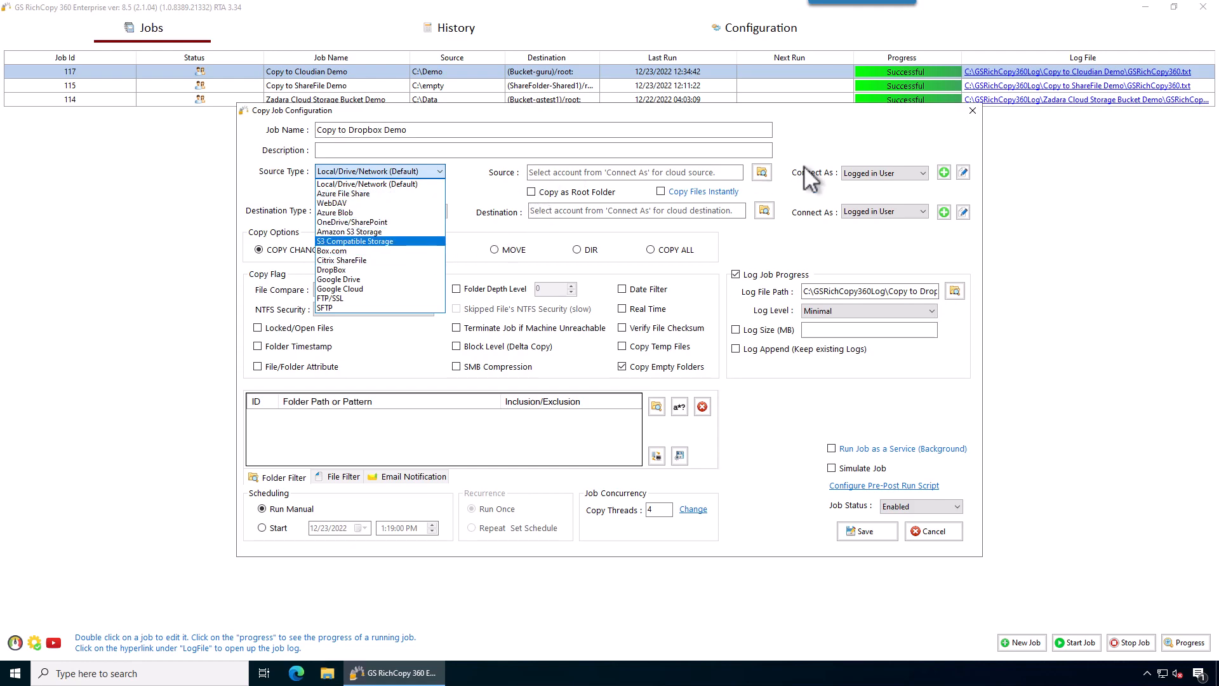
left_click(467, 178)
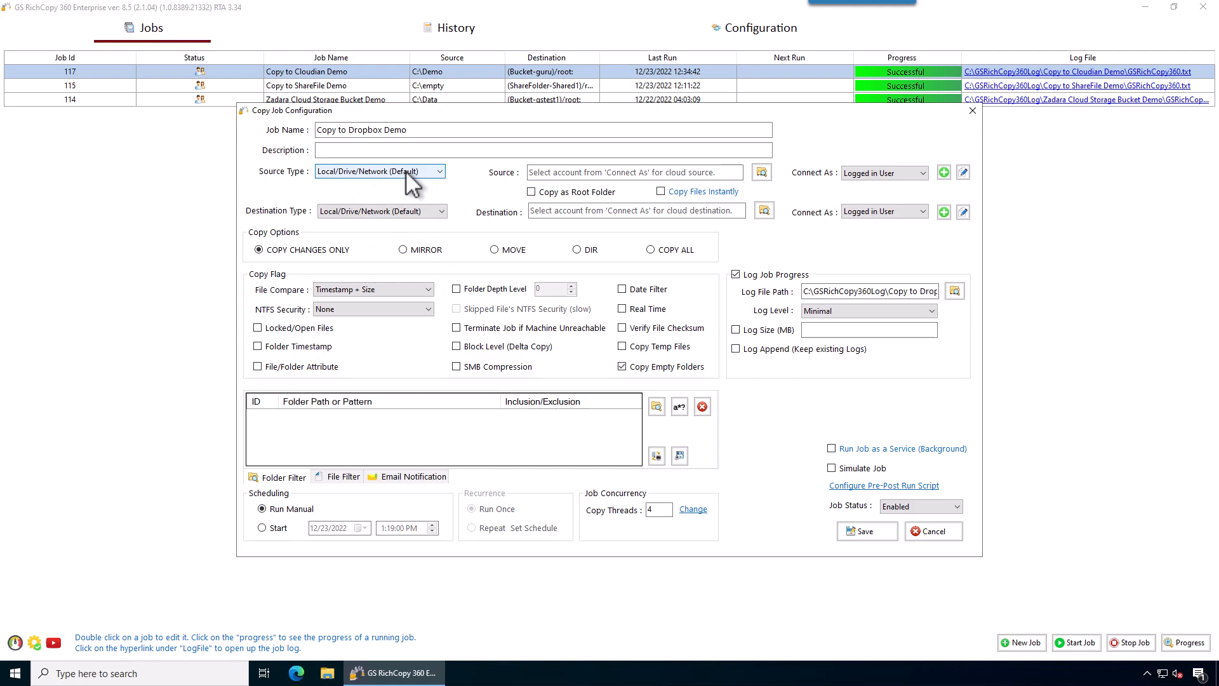
- Browse This PC > Windows (C:) and pick the Demo folder as the source path, leaving Copy as Root Folder off
left_click(550, 175)
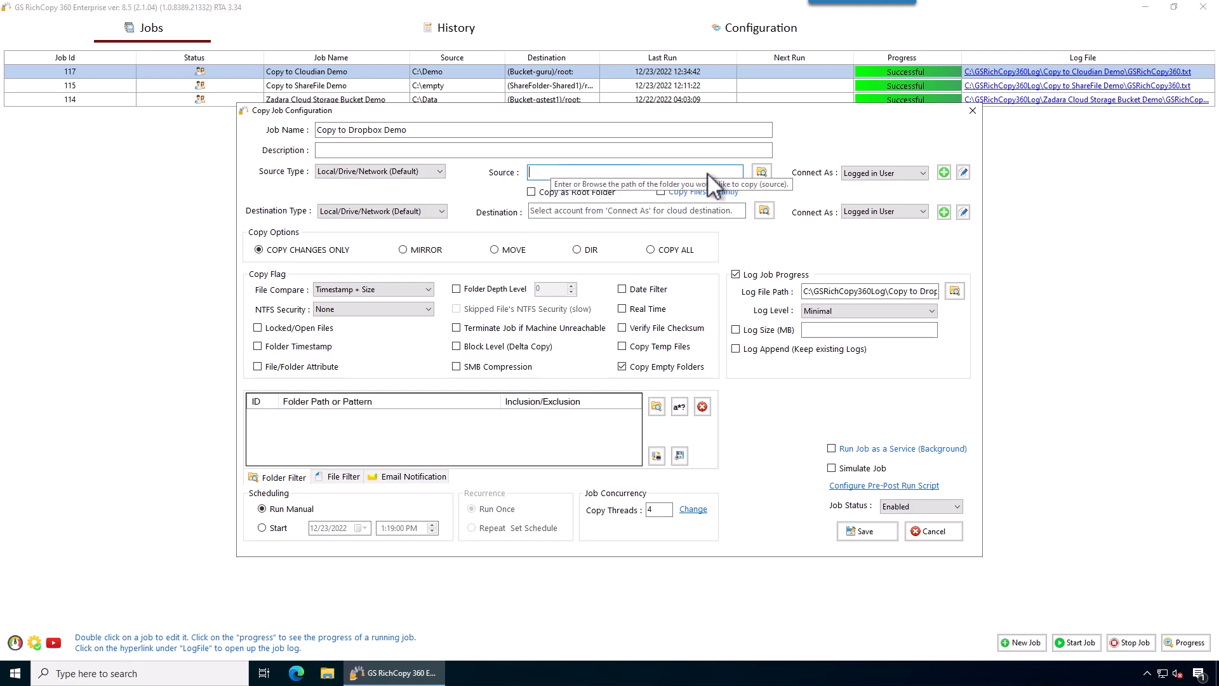
left_click(762, 172)
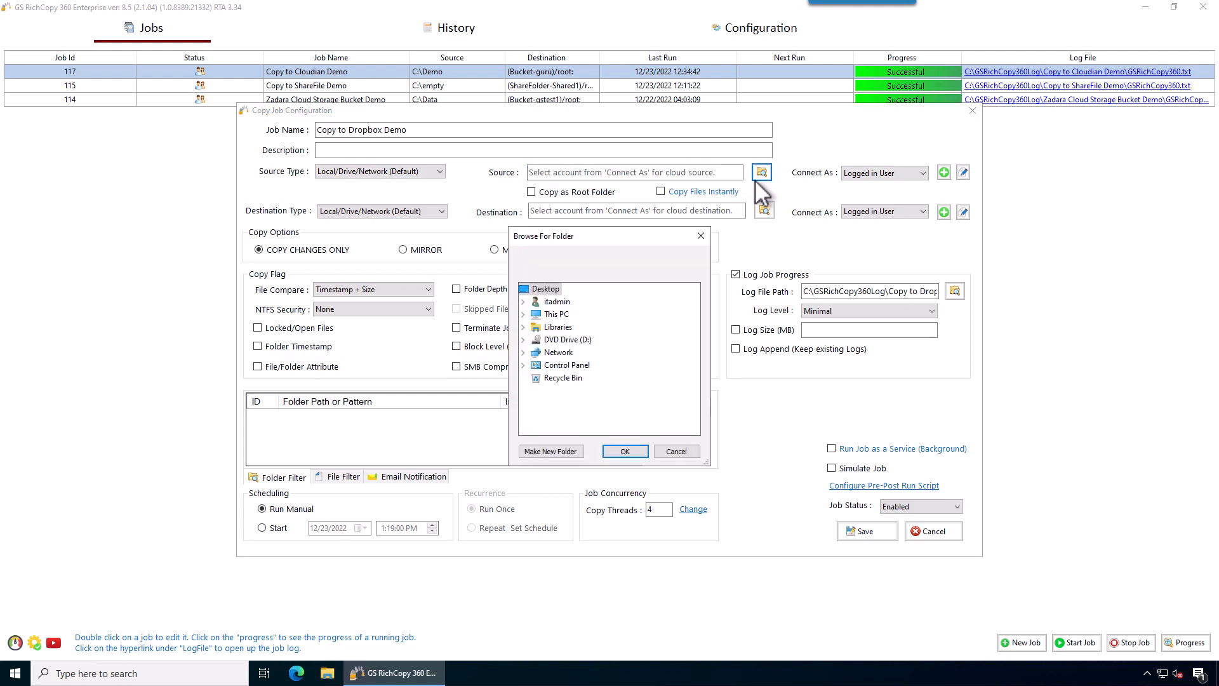
left_click(523, 313)
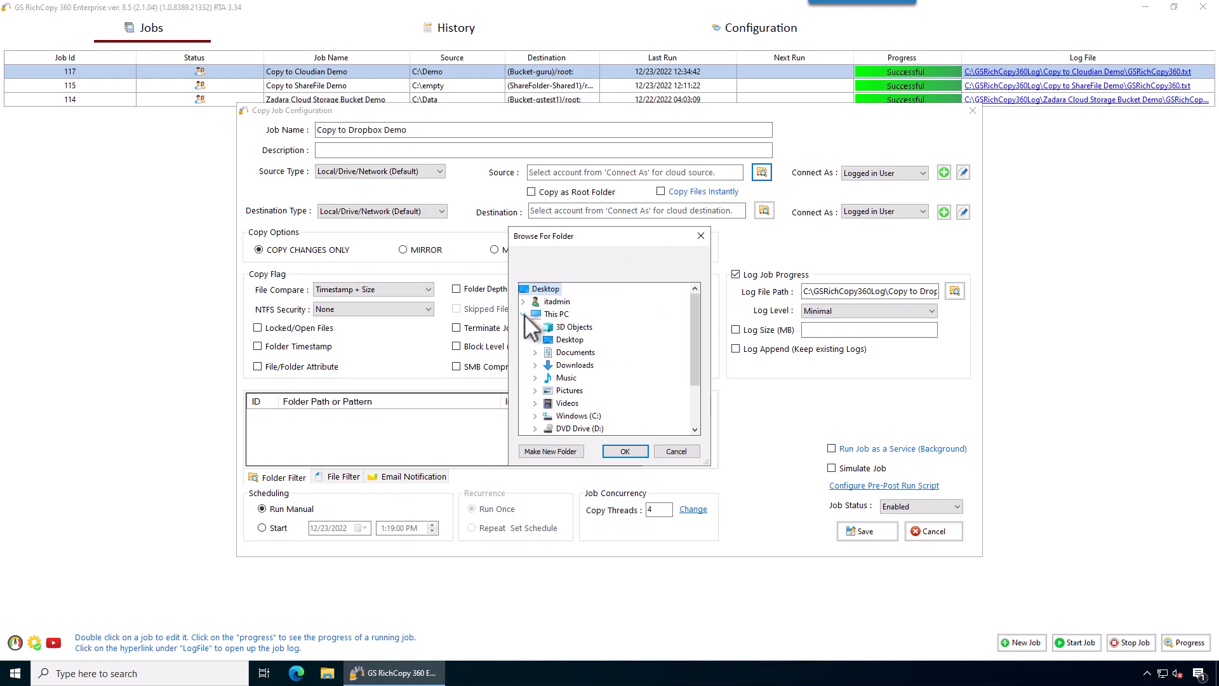
left_click(534, 415)
left_click(579, 314)
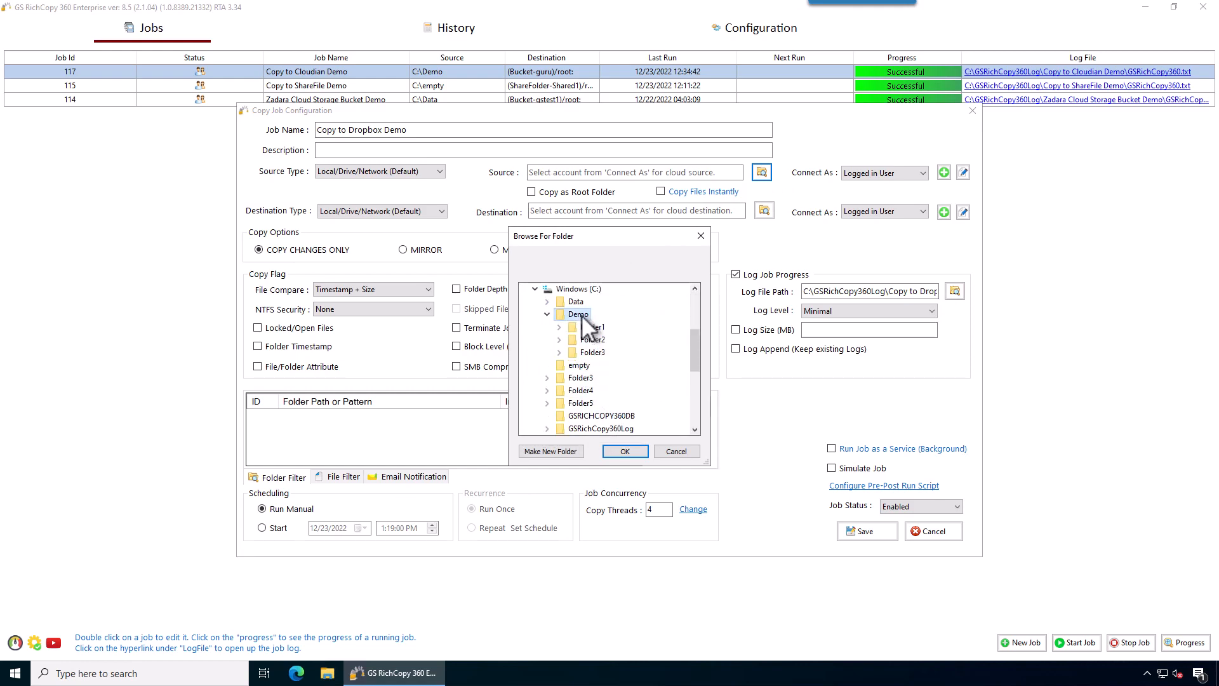
left_click(625, 451)
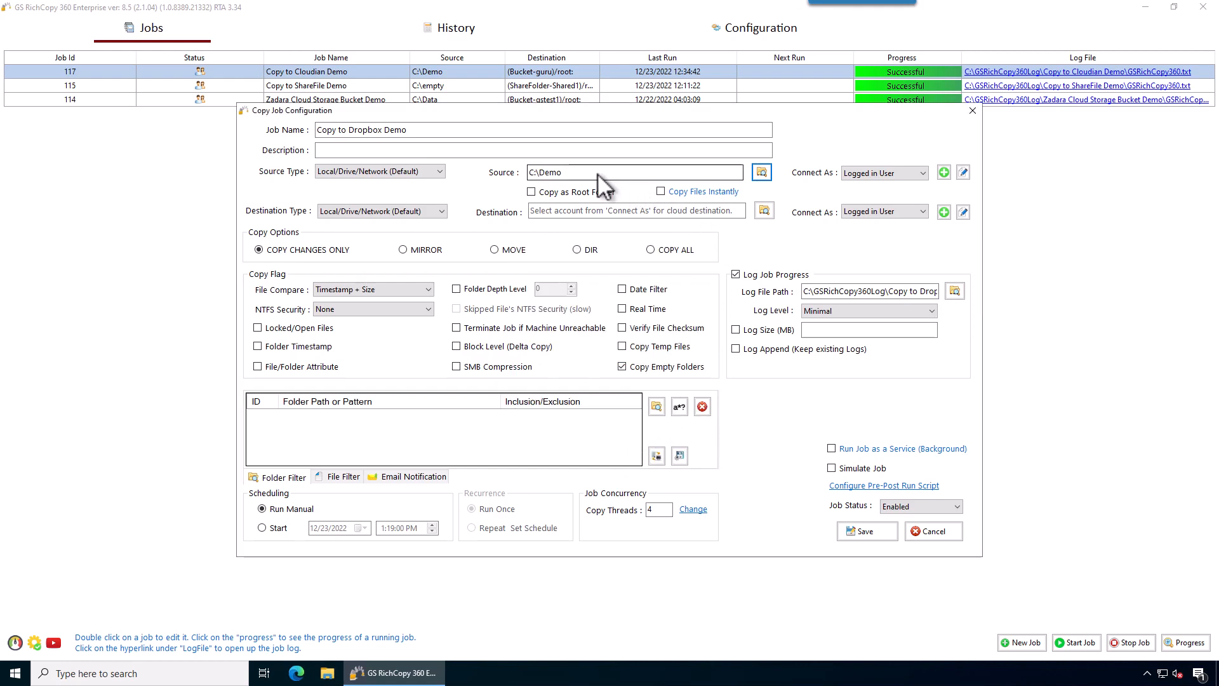
left_click(531, 192)
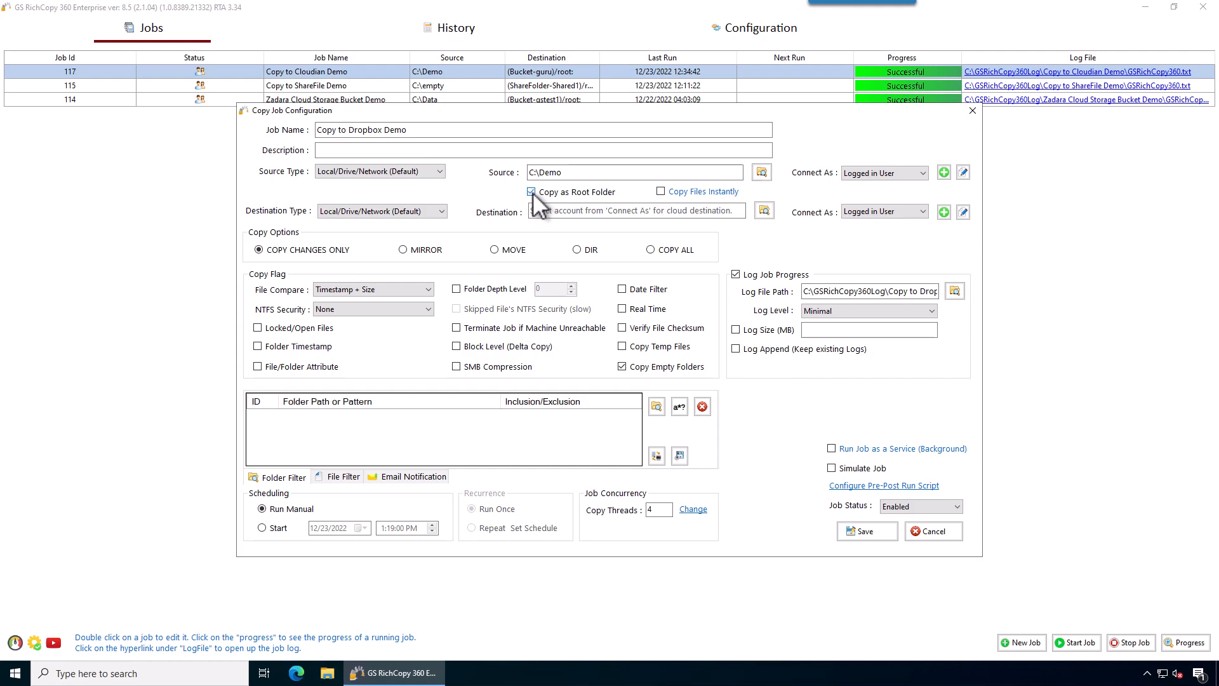
left_click_drag(569, 174, 539, 175)
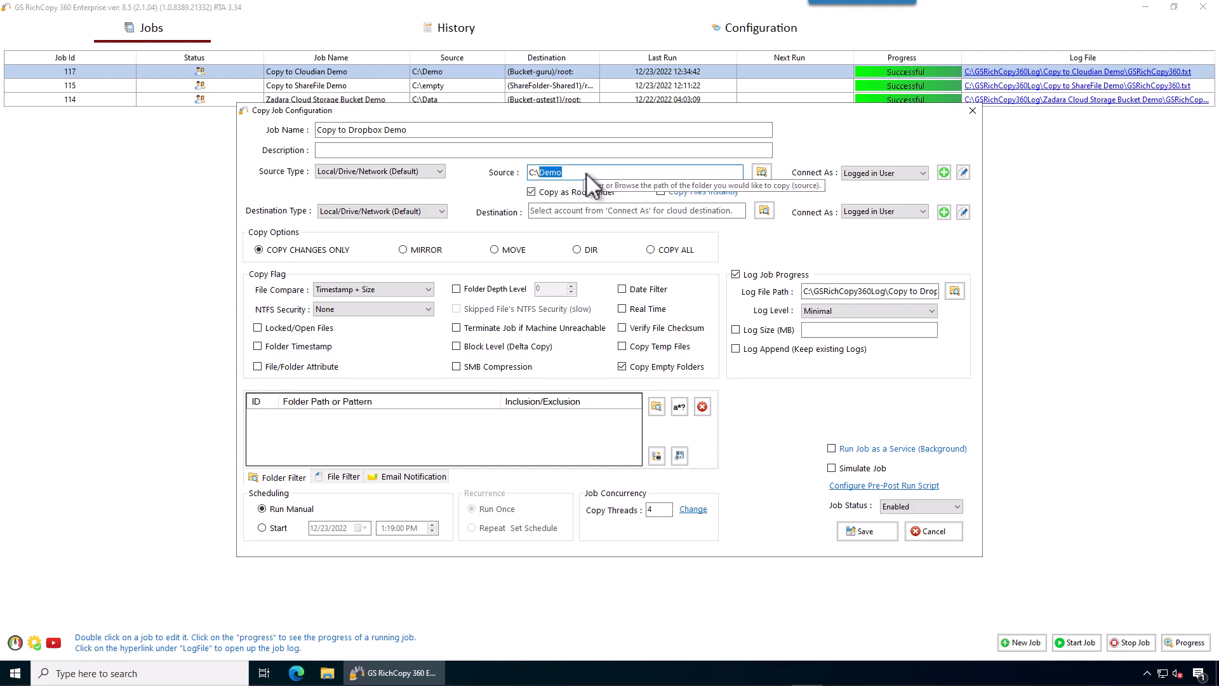
left_click(532, 191)
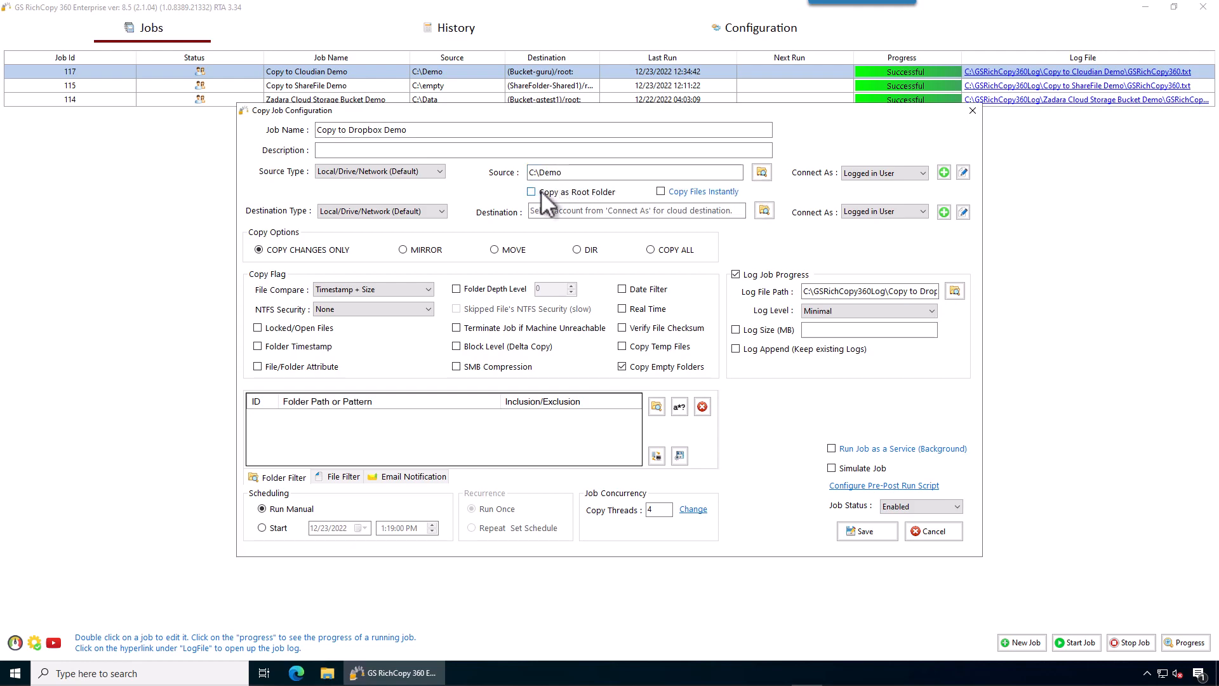
- Enable Copy as Root Folder and Copy Files Instantly, and set the destination type to DropBox
left_click(581, 174)
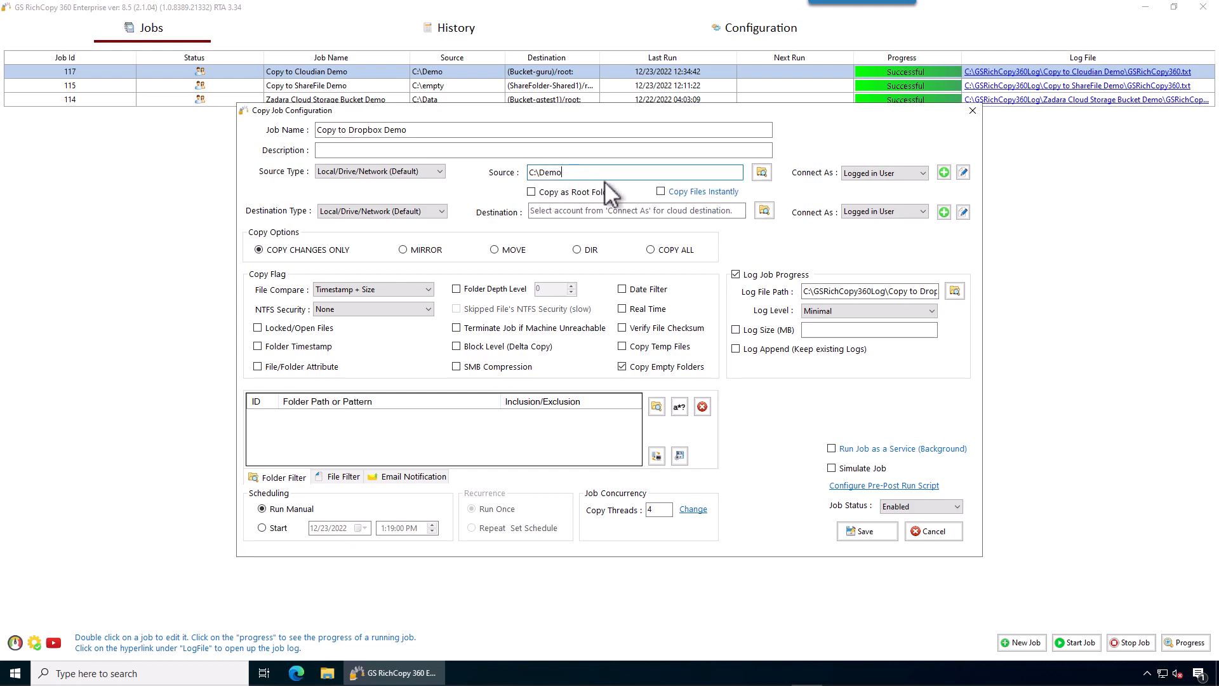
left_click(531, 191)
left_click(676, 193)
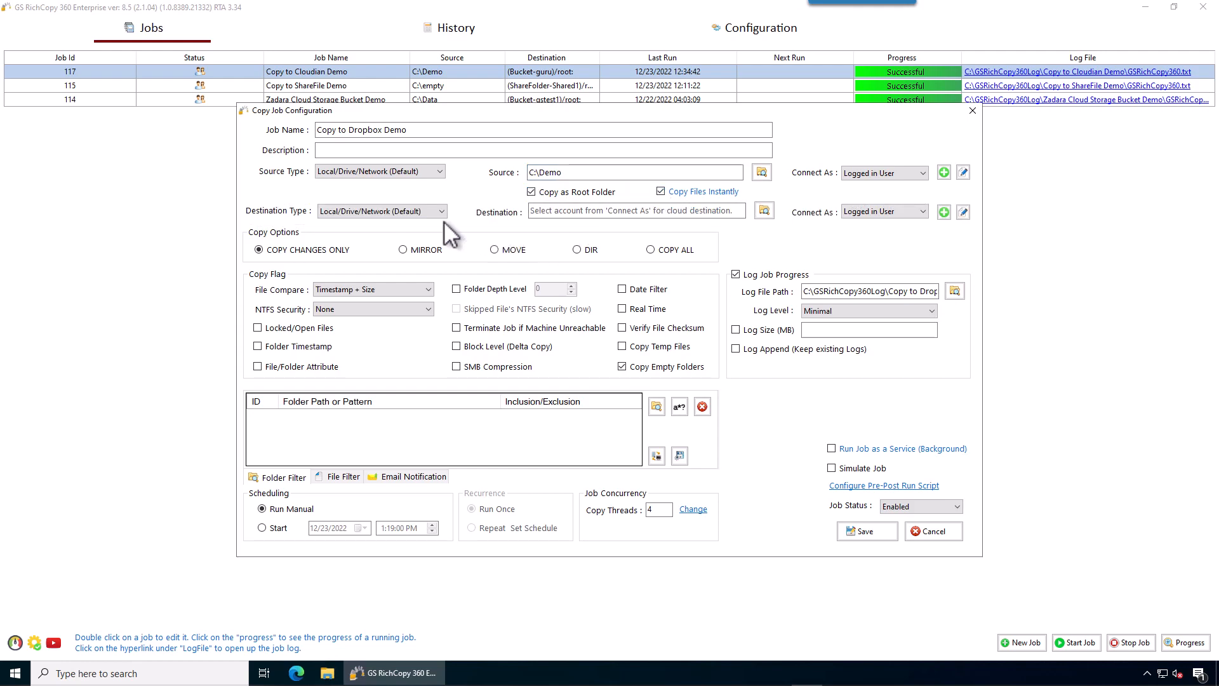
left_click(390, 216)
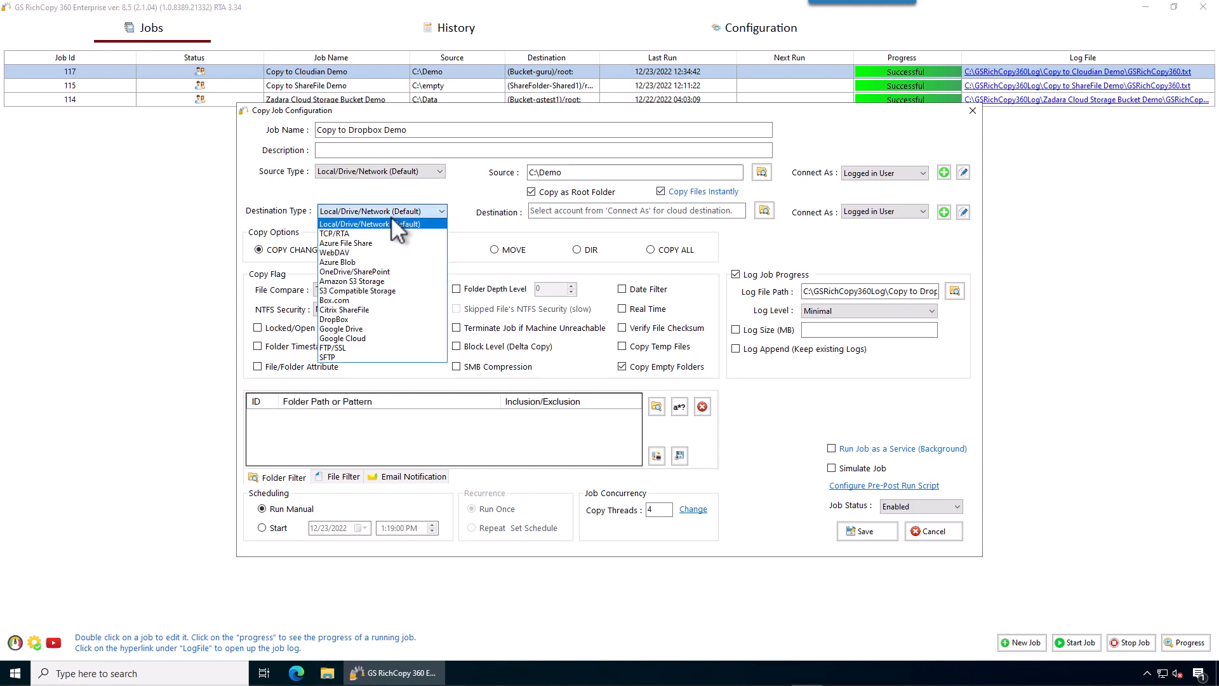
left_click(354, 319)
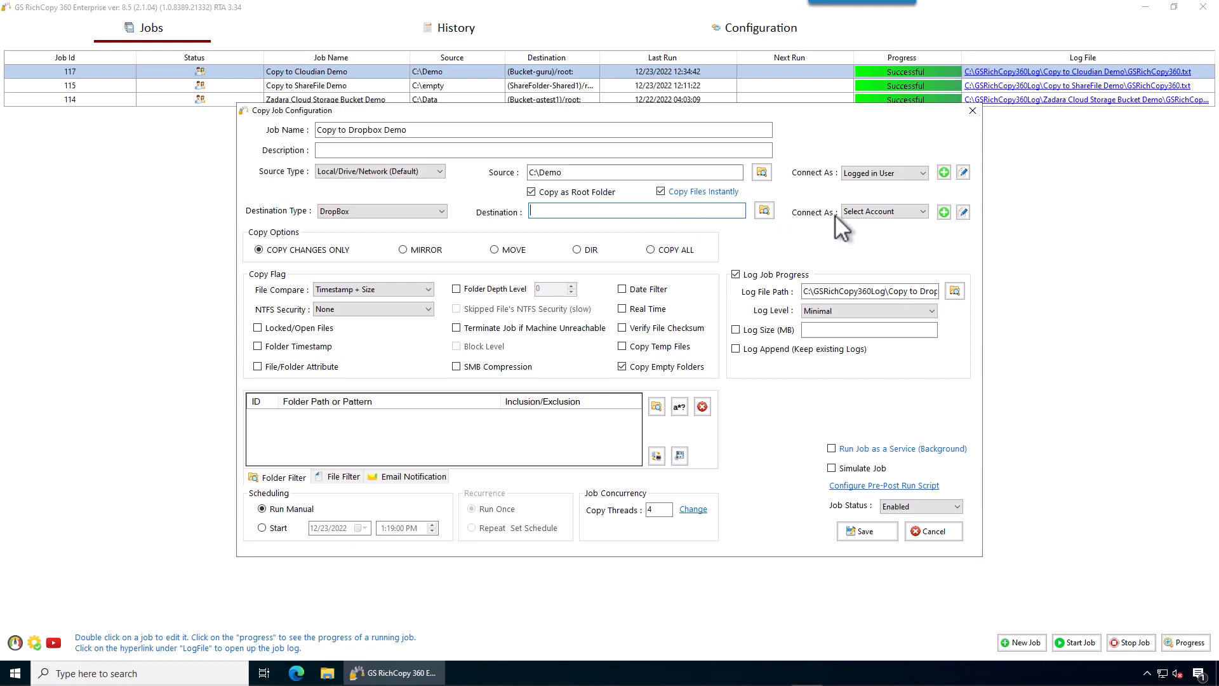
- Add a Dropbox connection with account name 'Dropbox Account' and start its authentication
left_click(945, 213)
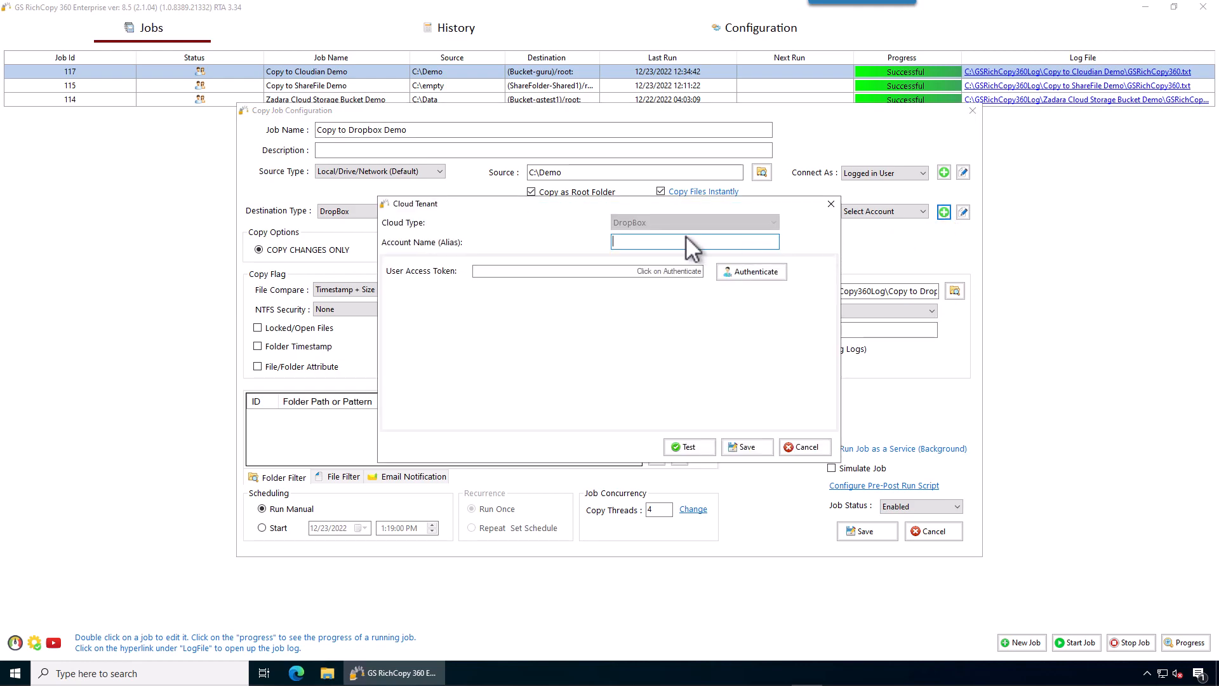
type("Dropbox Account")
left_click(746, 271)
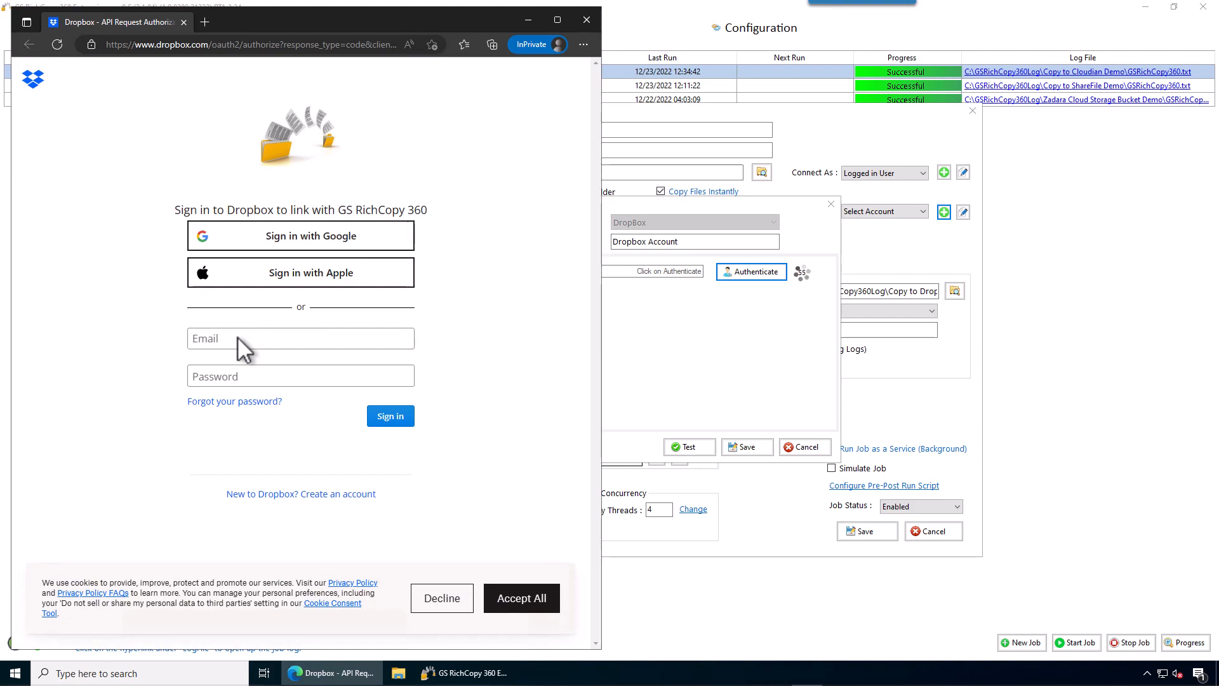
- Sign in to Dropbox with the account e-mail and password, continue past the warning, and allow access
left_click(238, 337)
left_click_drag(310, 344, 134, 344)
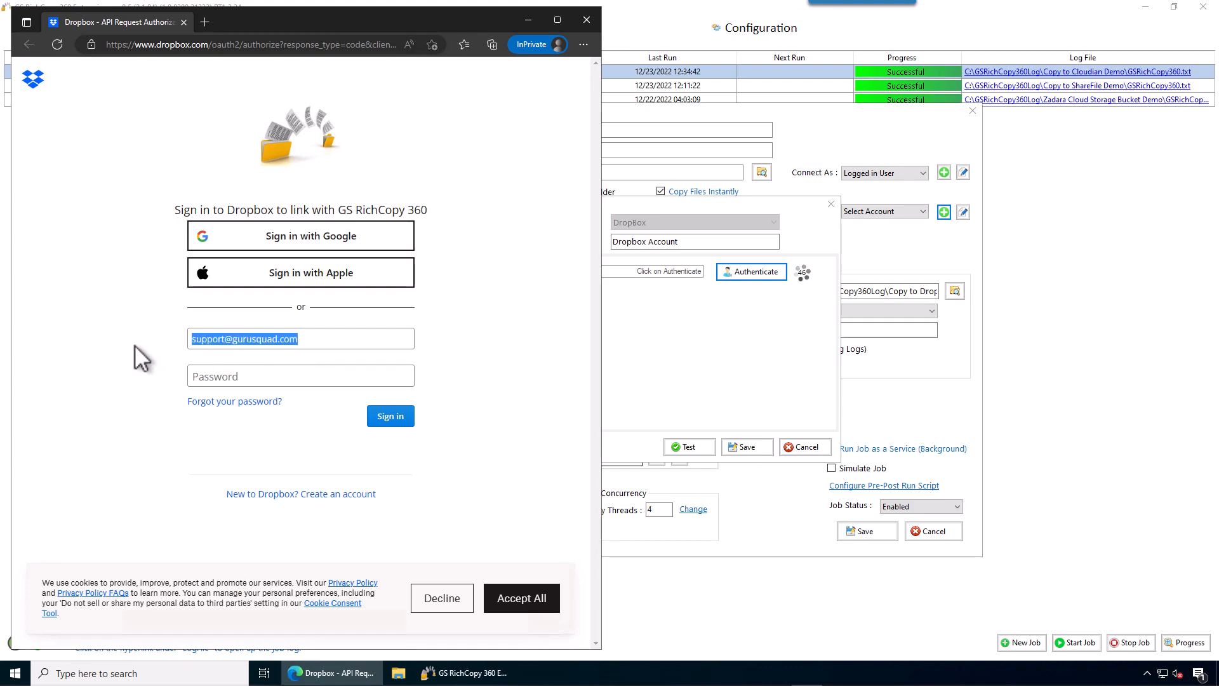
left_click(227, 376)
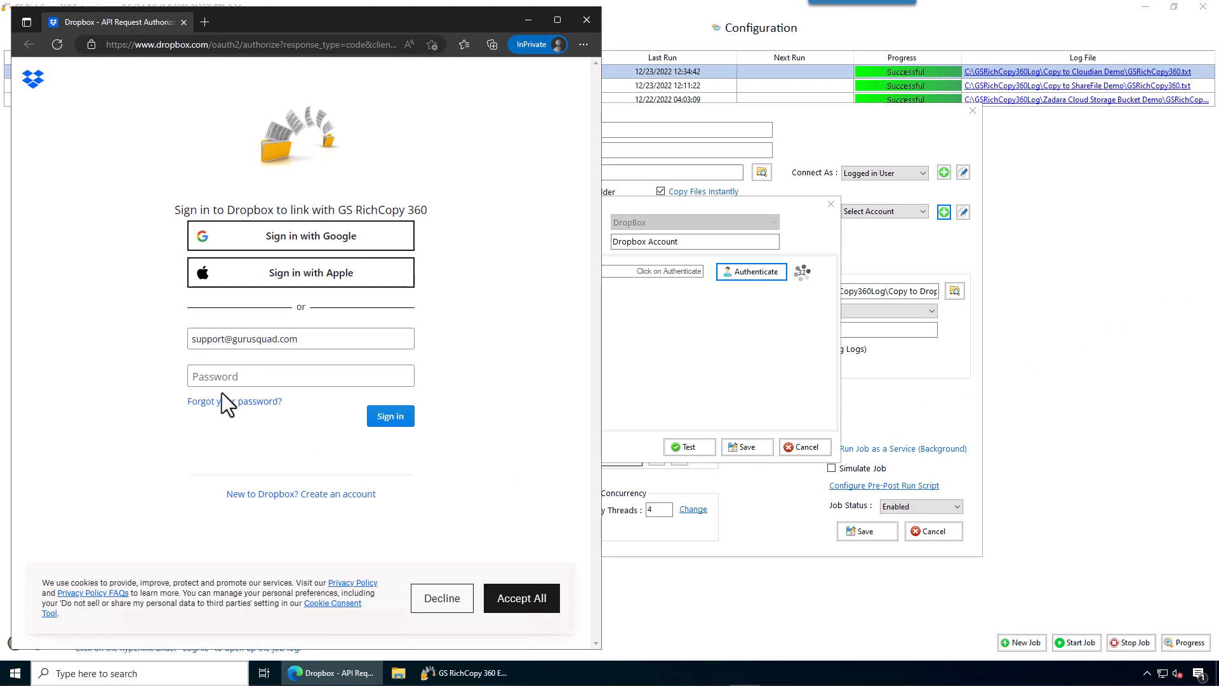
key("ctrl+v")
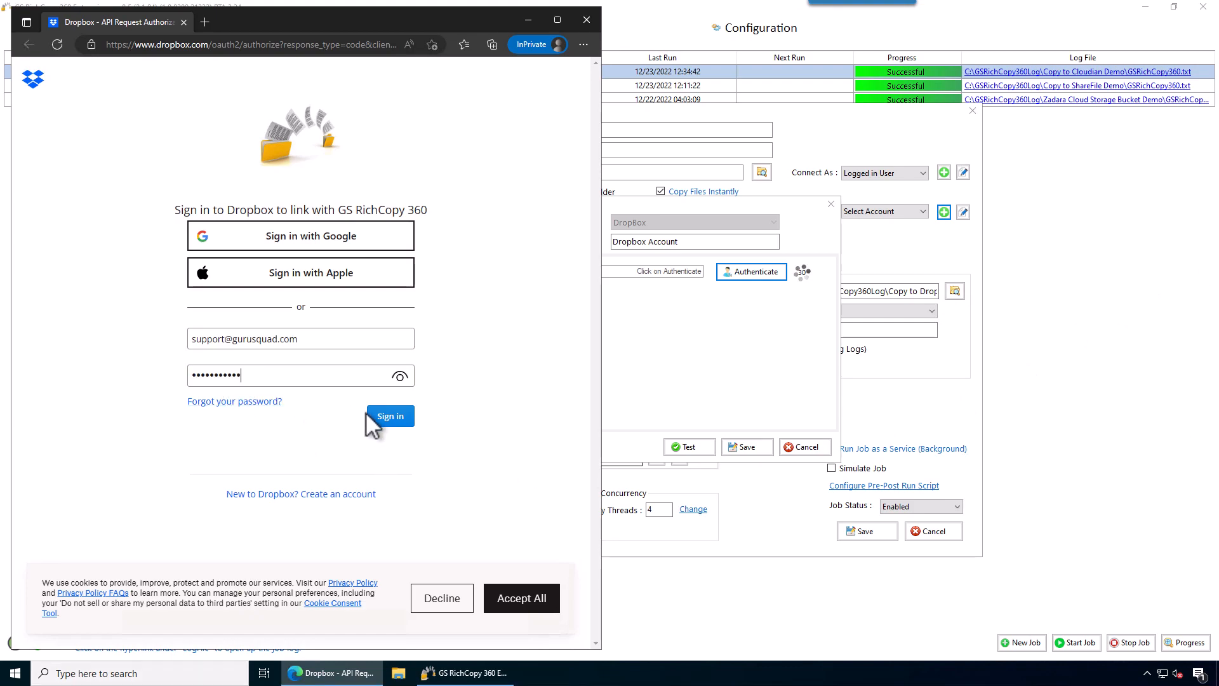
left_click(384, 417)
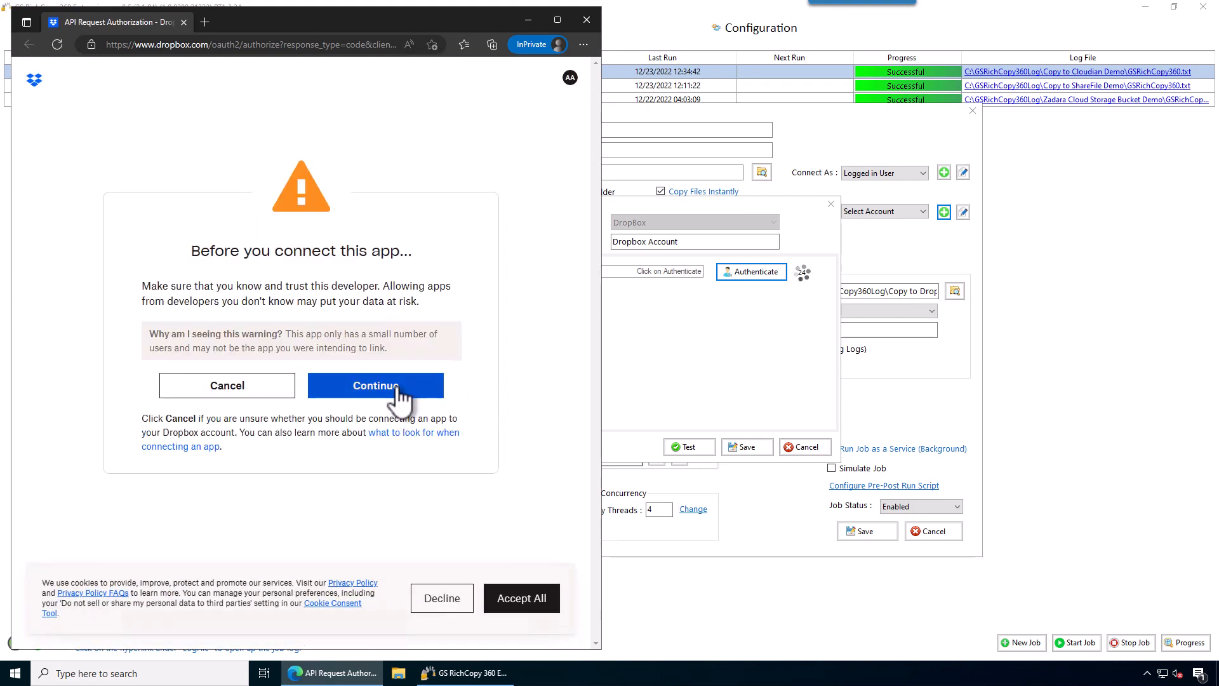
left_click(395, 389)
left_click(397, 375)
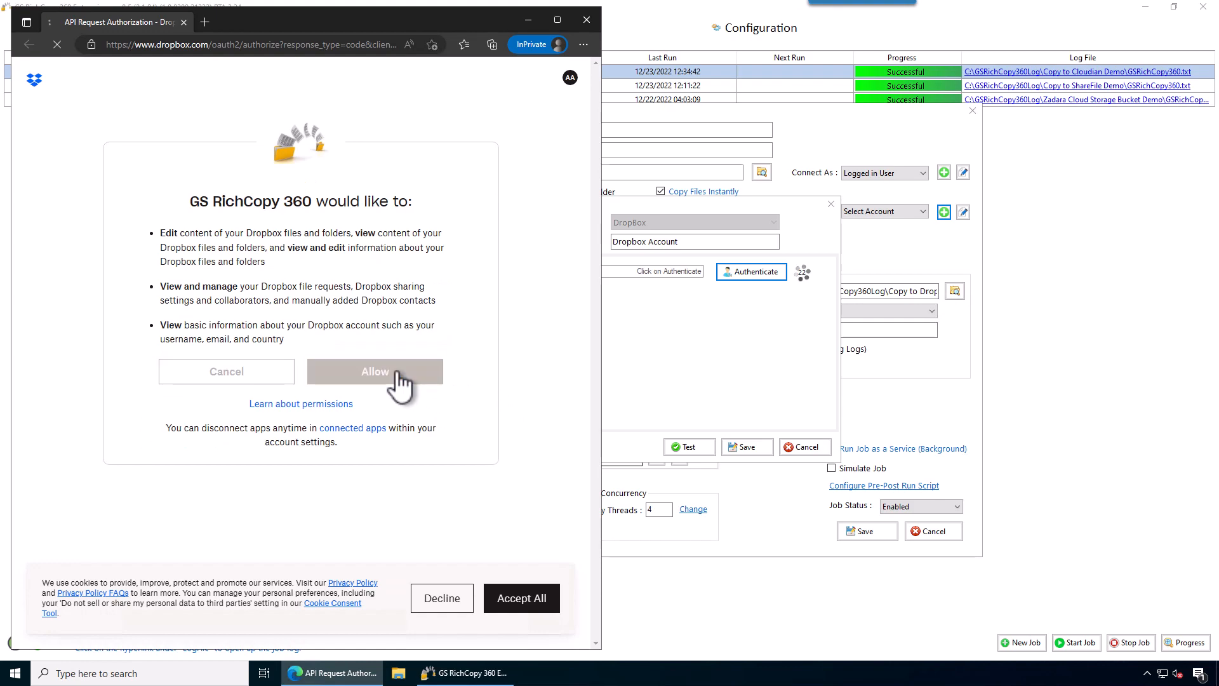
- Test the Dropbox Account connection successfully and save it as the job's Connect As account
left_click(585, 20)
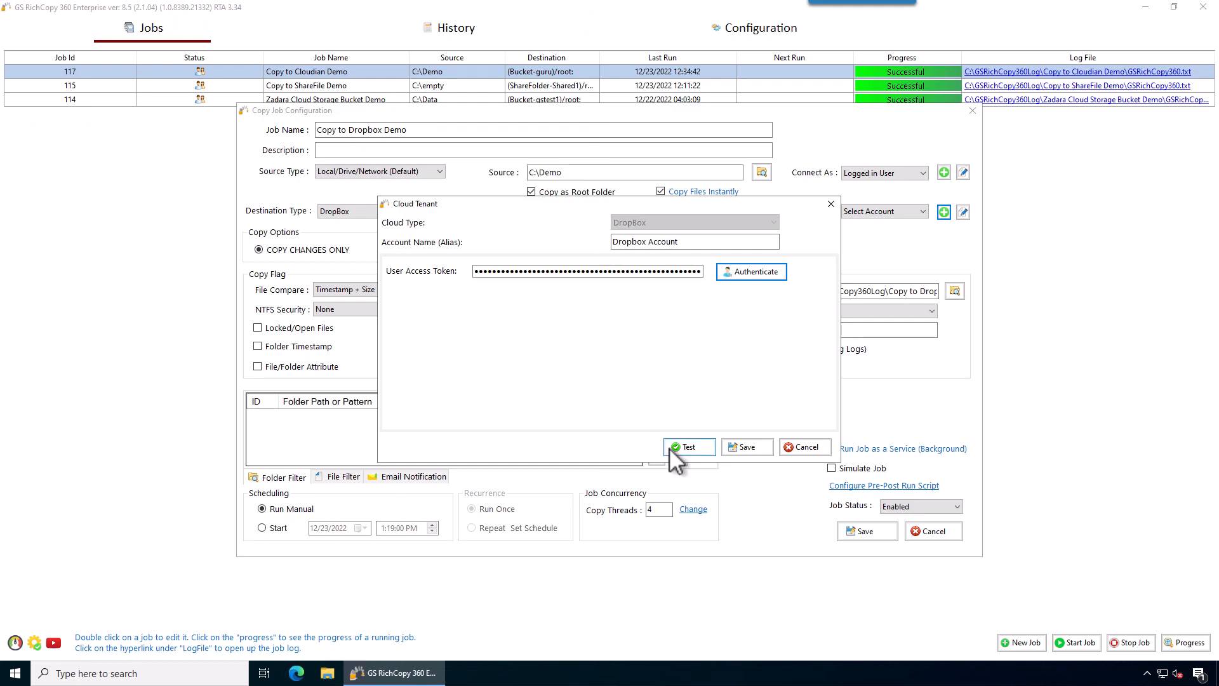
left_click(699, 447)
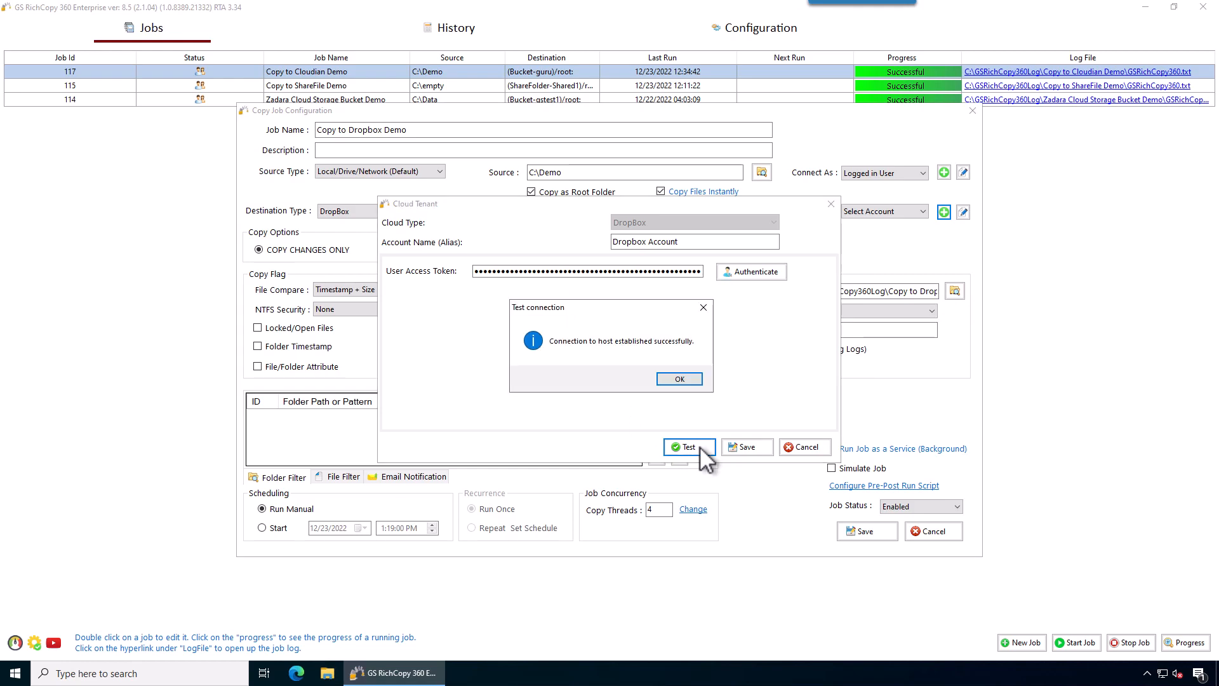
left_click(678, 379)
left_click(757, 447)
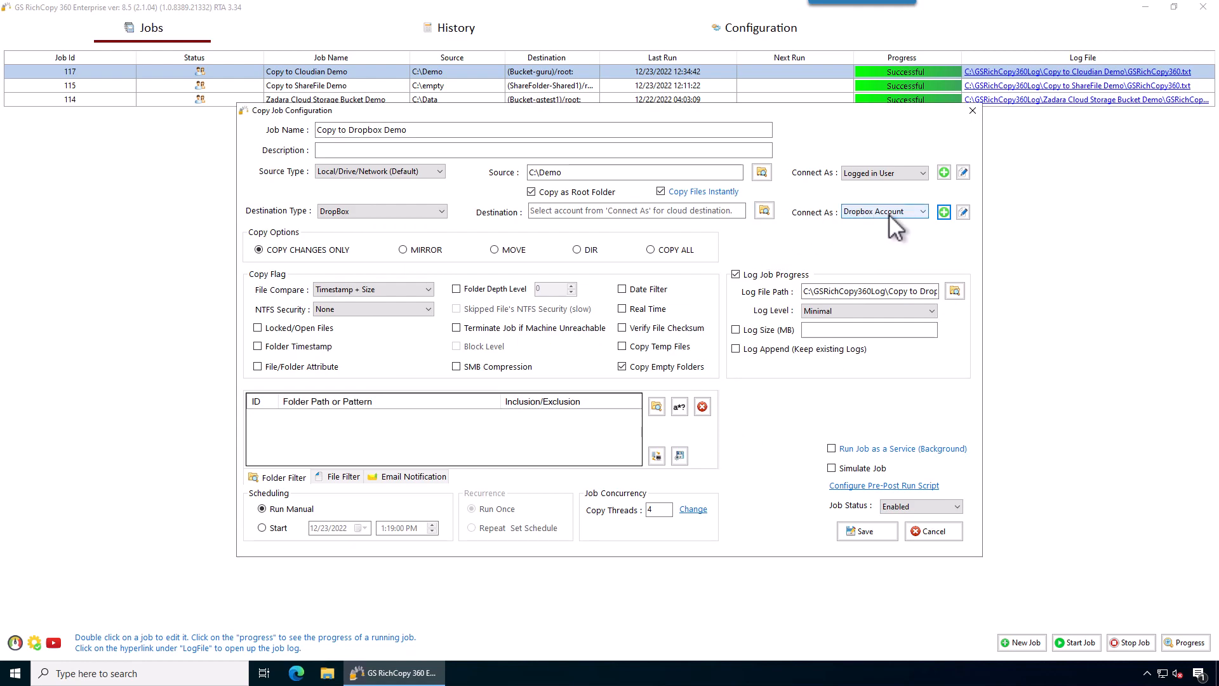
- Choose the Dropbox account's root folder as the job's destination
left_click(764, 212)
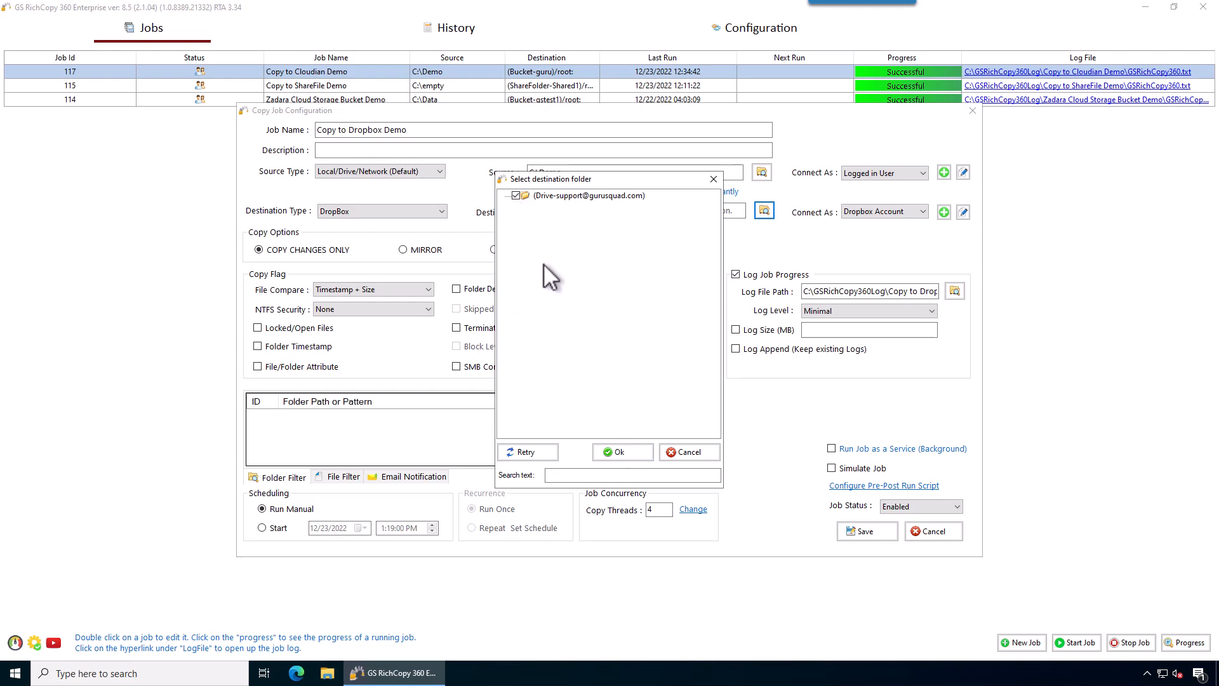
left_click(634, 449)
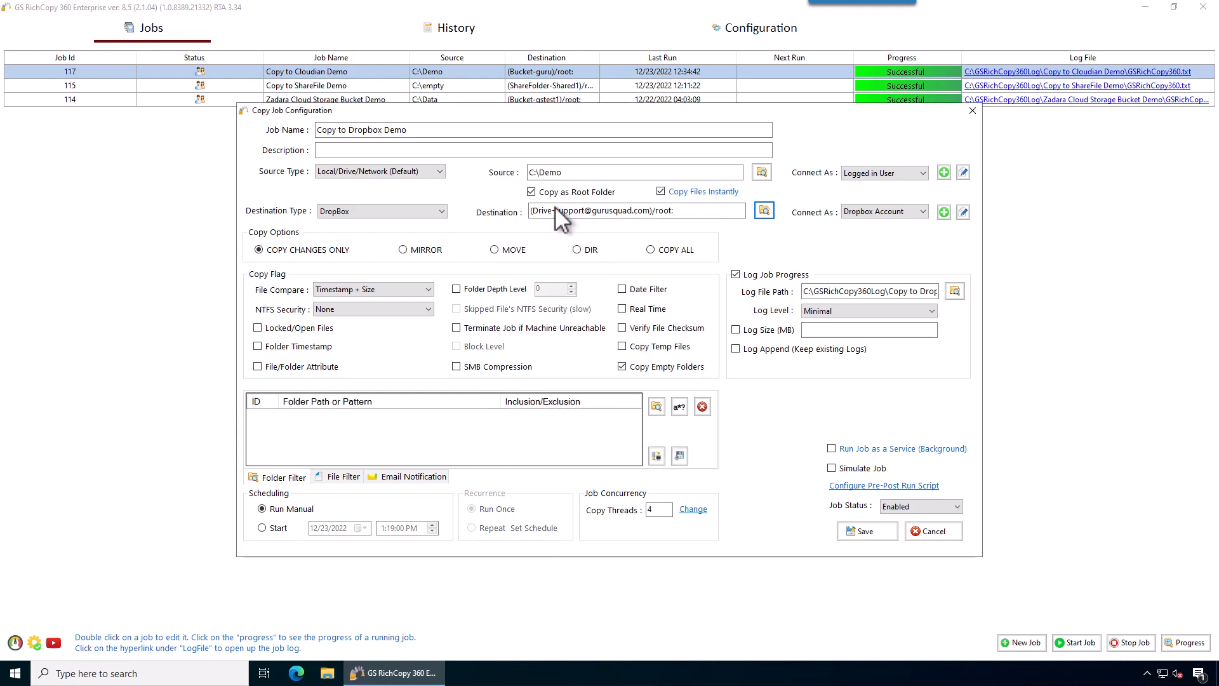
left_click(543, 174)
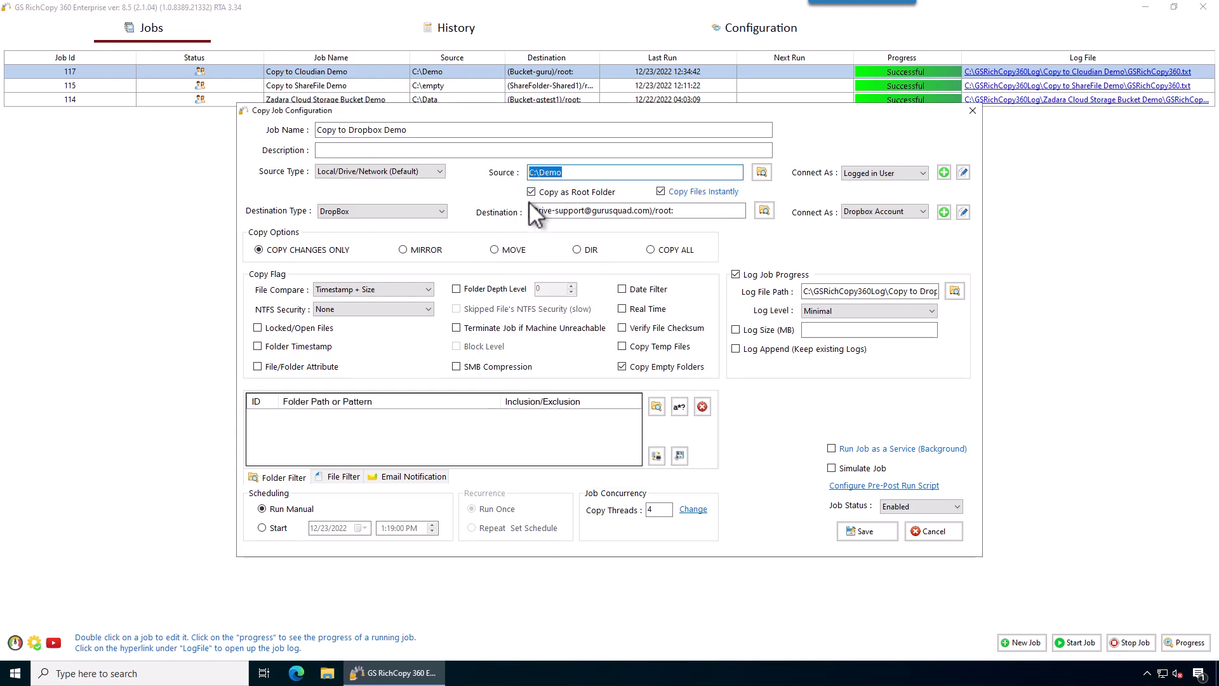
left_click_drag(691, 211, 487, 209)
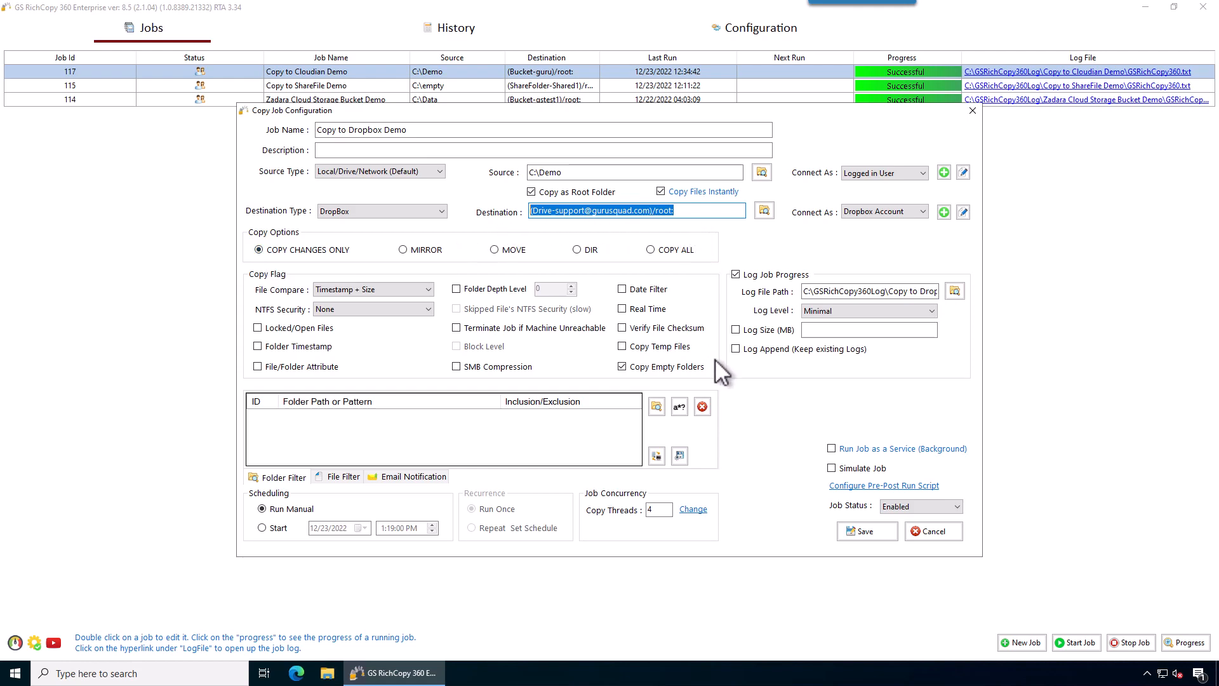
left_click(648, 510)
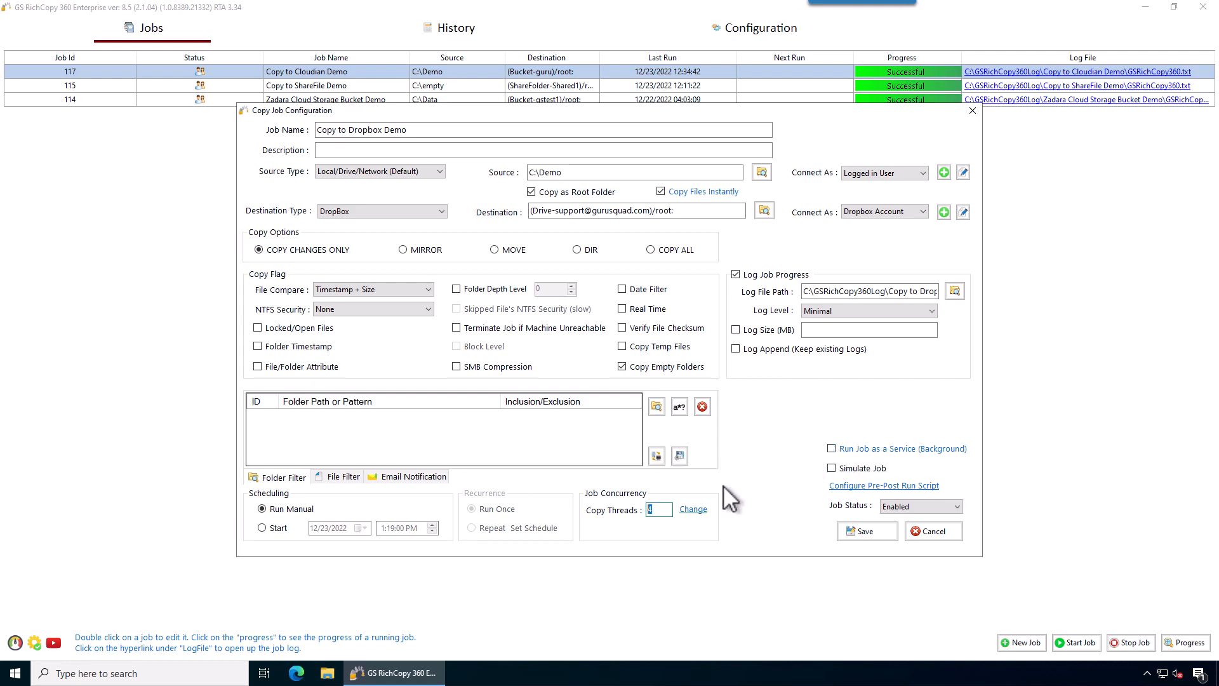
- Save the job as job 119 and start it via Start Selected Job
left_click(887, 535)
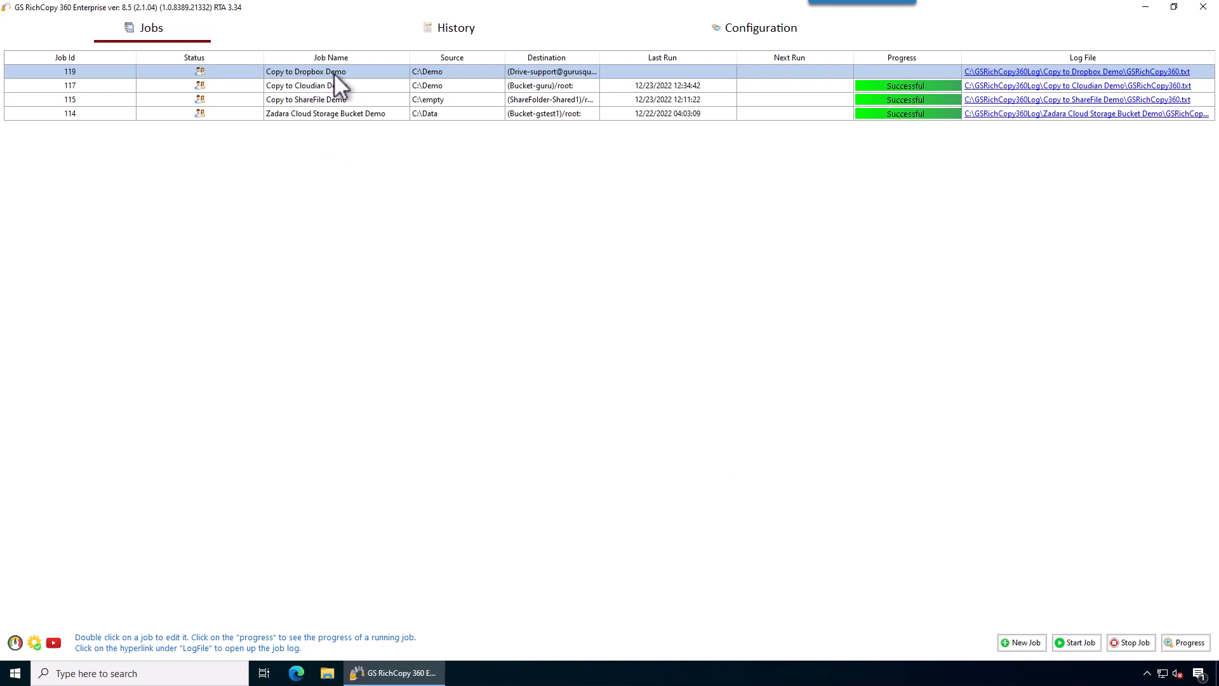
right_click(364, 71)
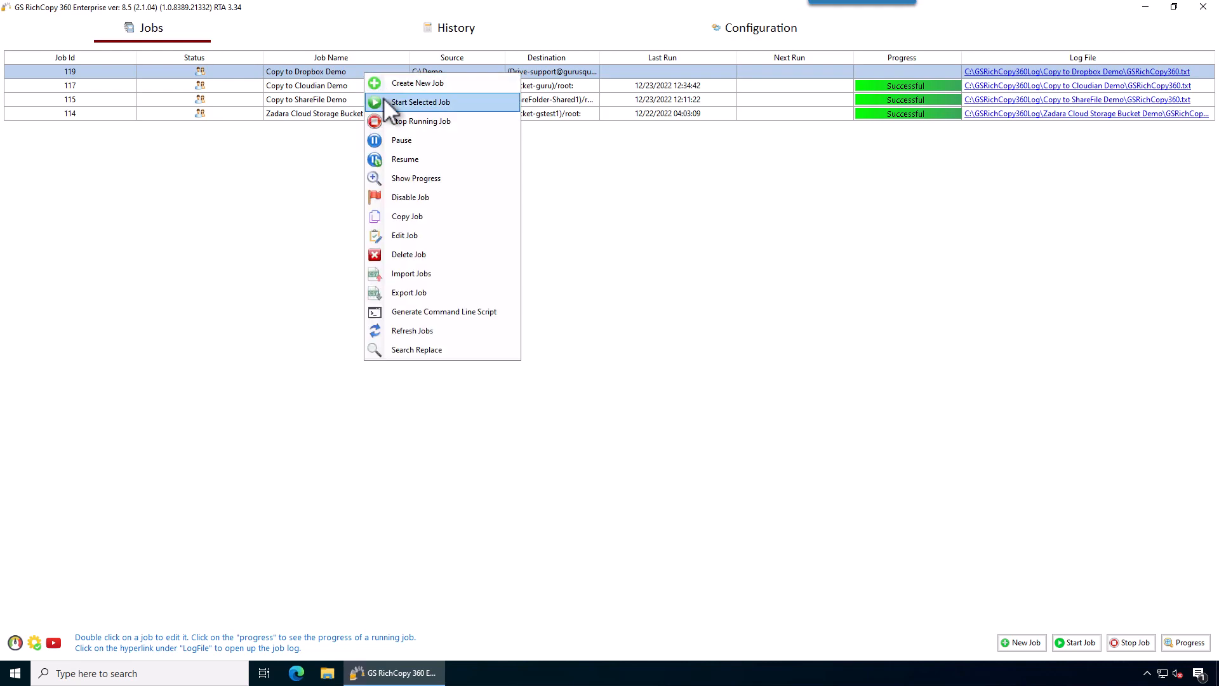
left_click(383, 99)
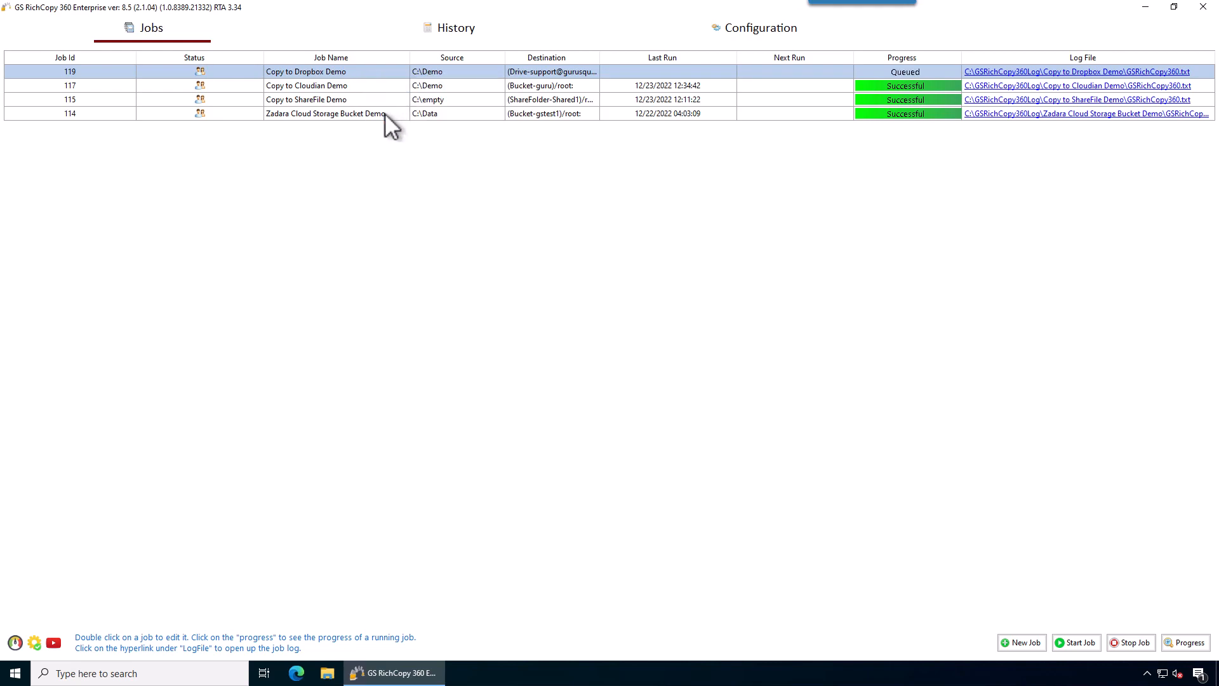
- Review job 119's Job Run Details showing all 31 files copied, then close them
left_click(910, 72)
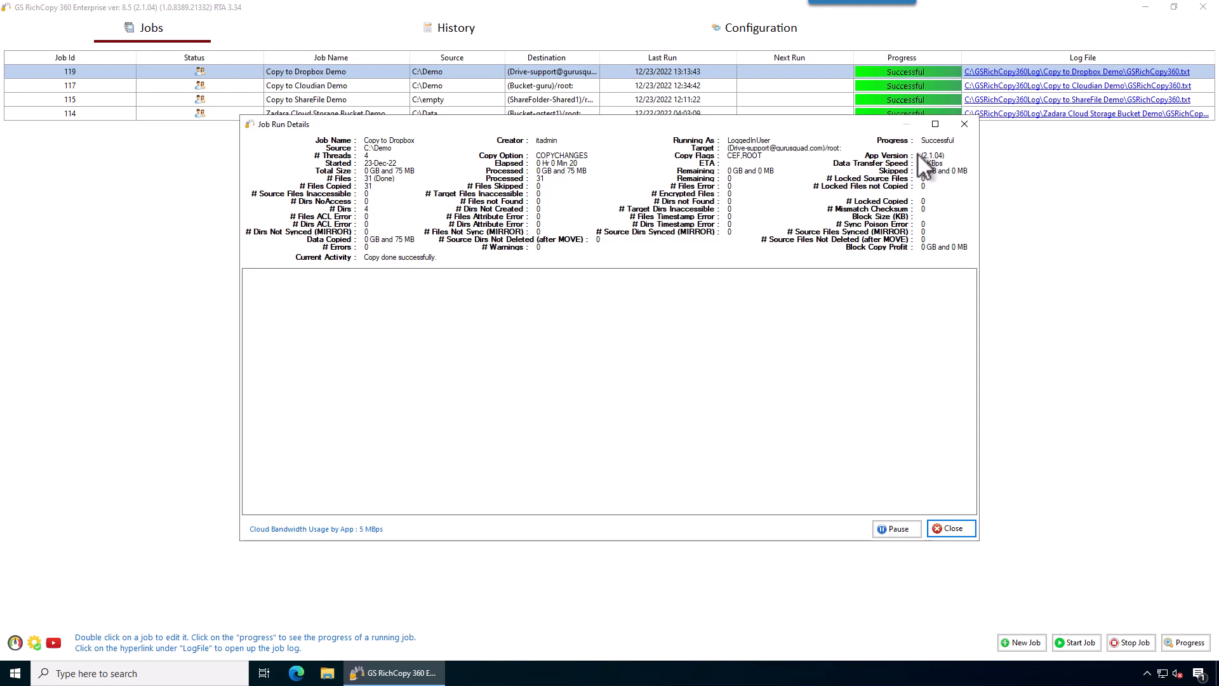
left_click(953, 529)
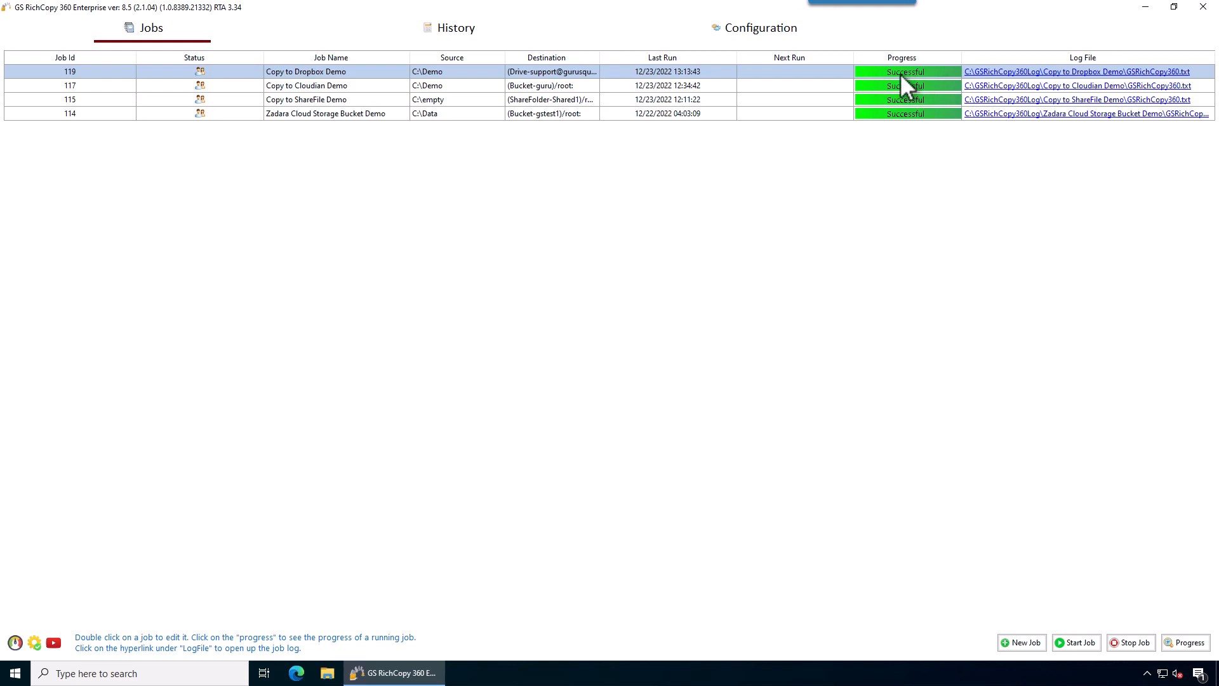
- Open the Dropbox job's log, confirm 31 of 31 files copied with no errors, then close it
left_click(989, 73)
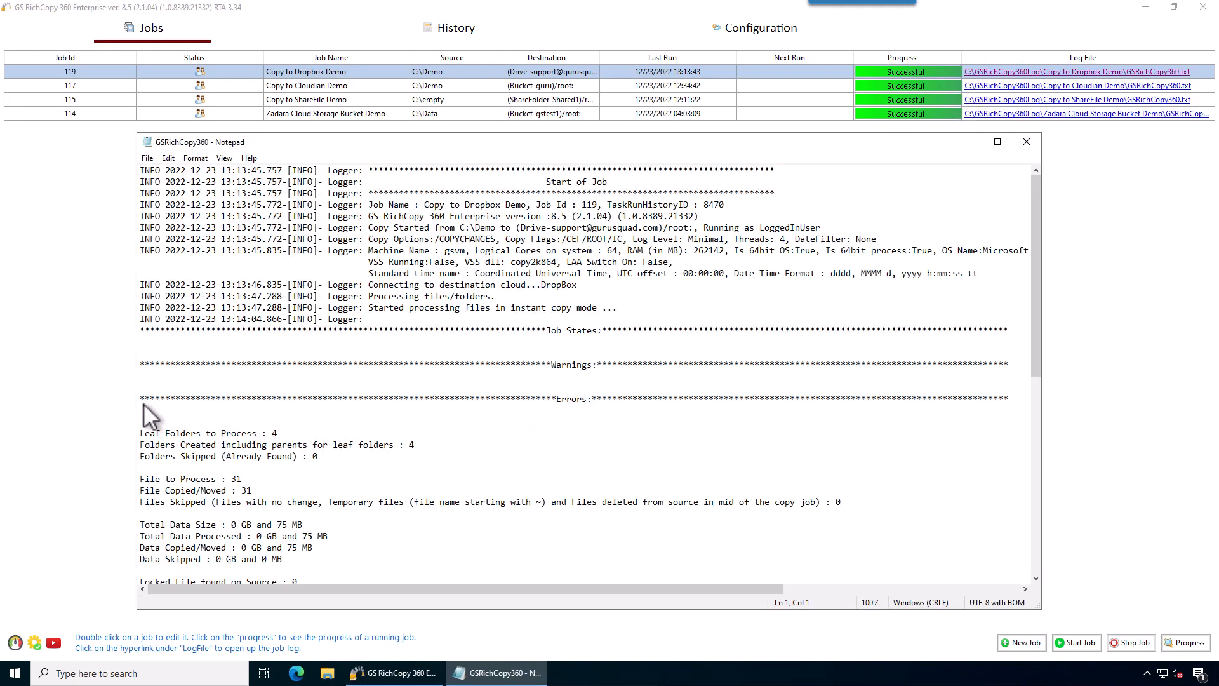
left_click_drag(145, 401, 155, 414)
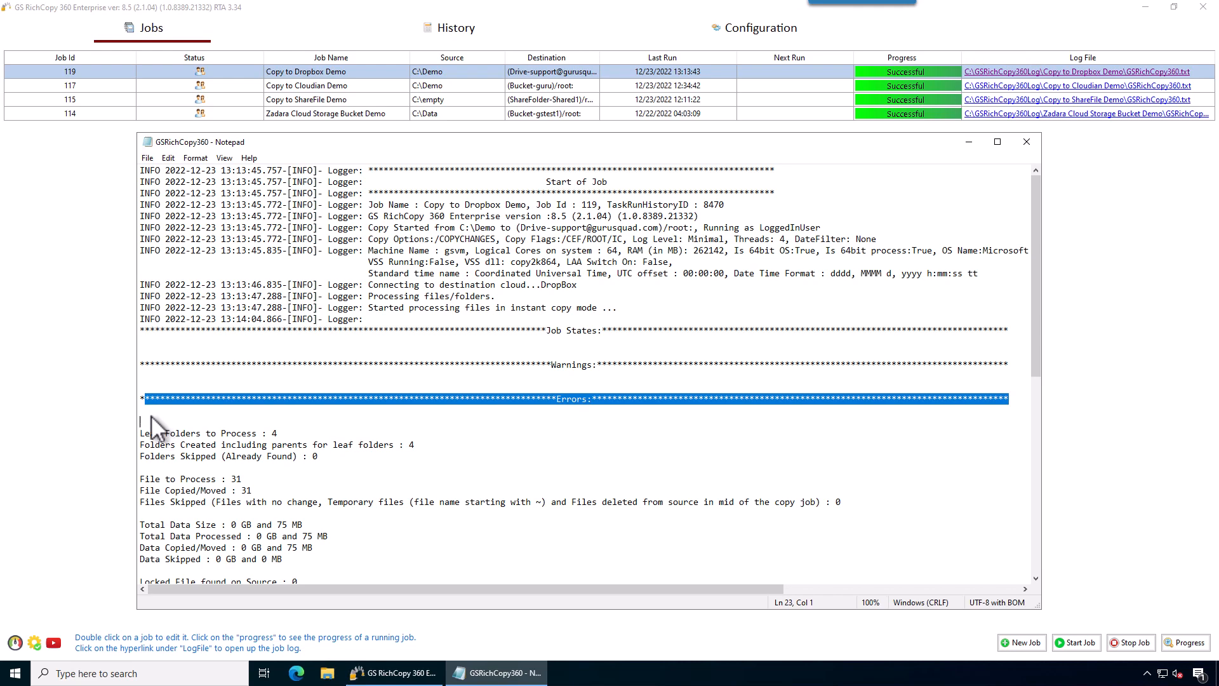
left_click(146, 412)
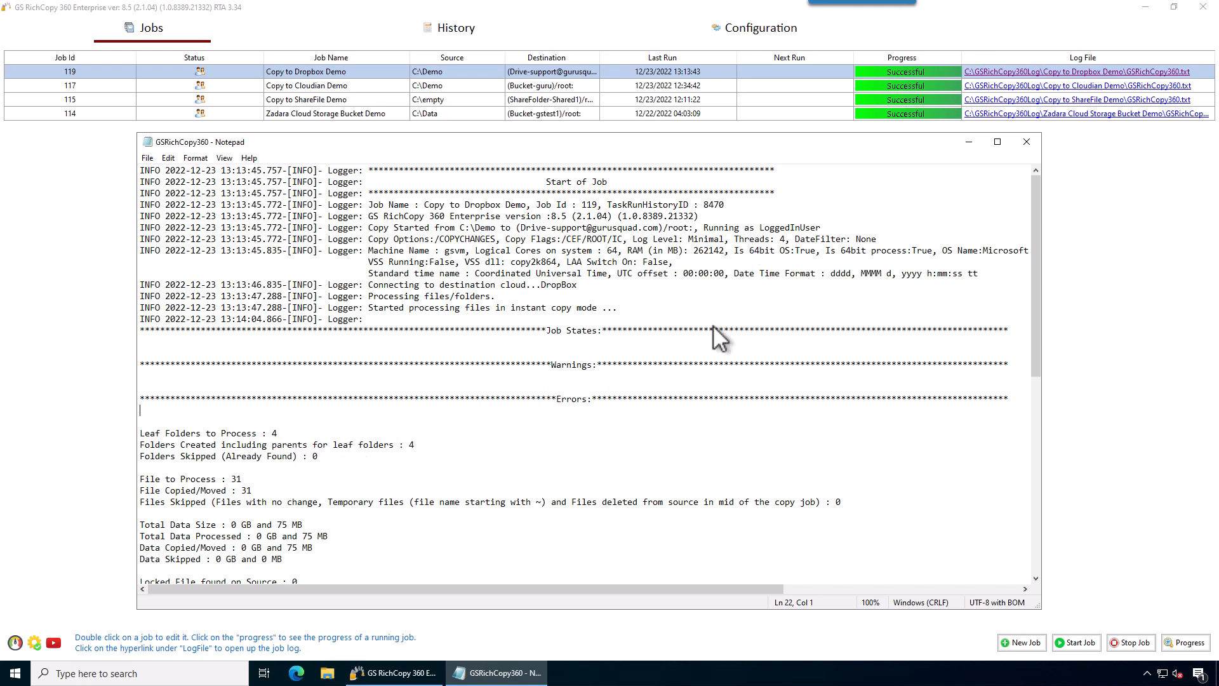
left_click(1031, 143)
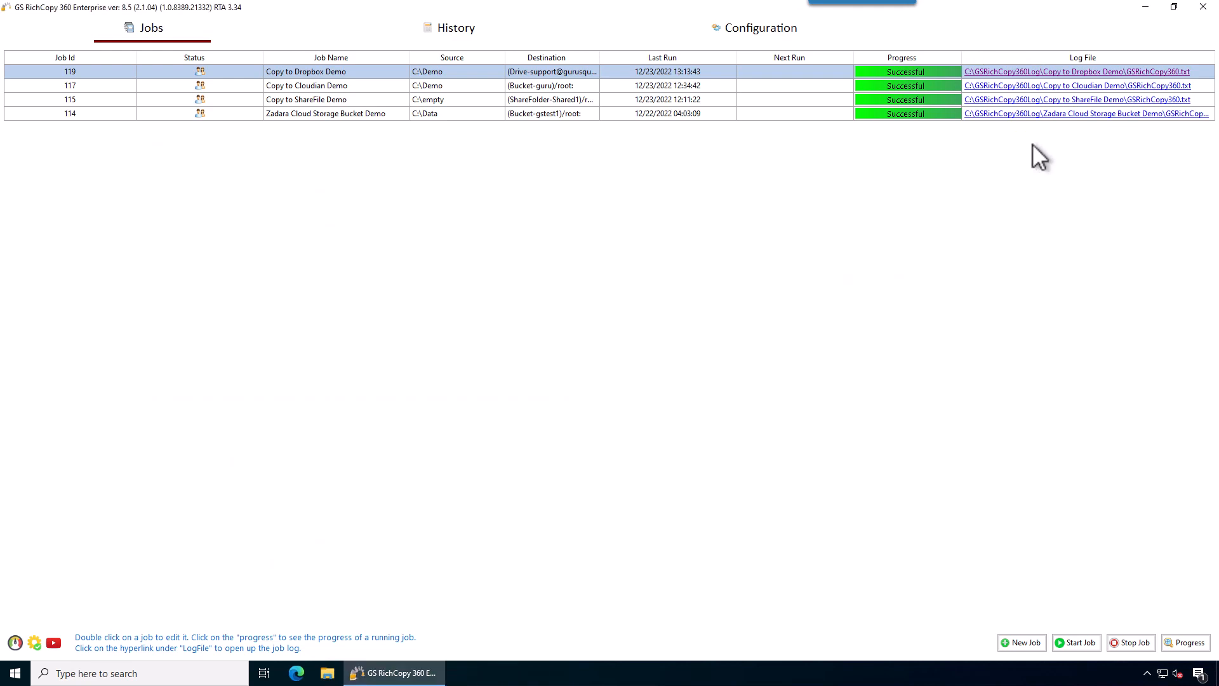
double_click(464, 73)
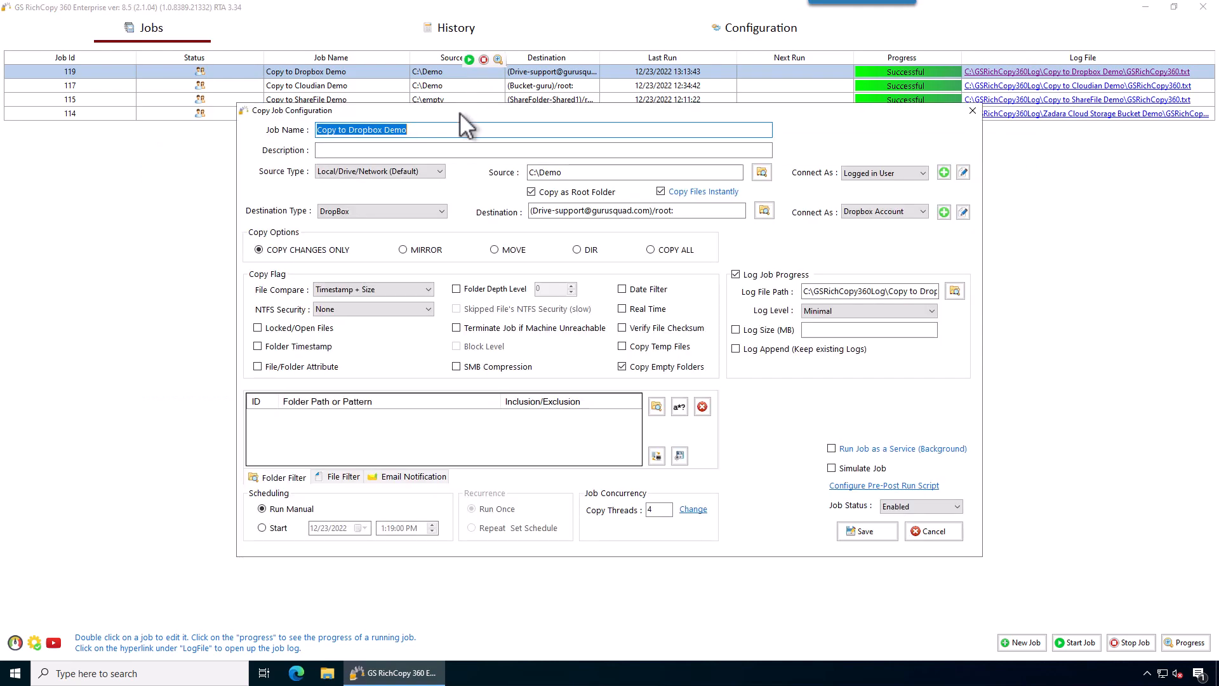
left_click(378, 175)
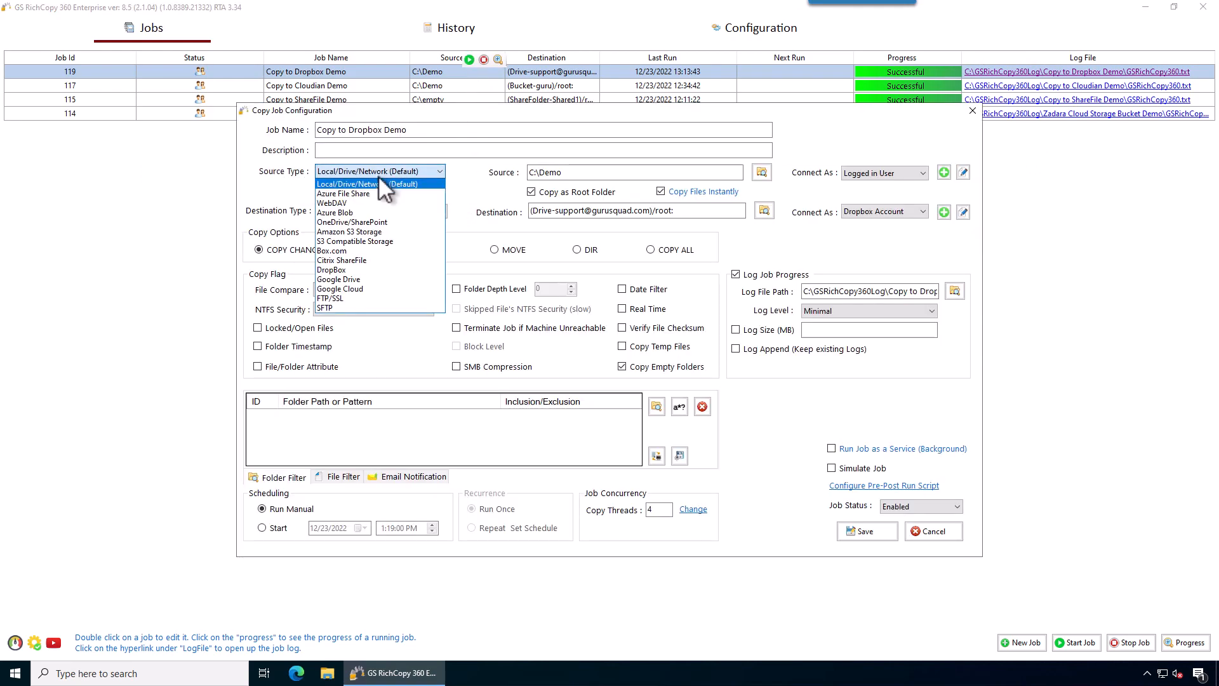
left_click(354, 268)
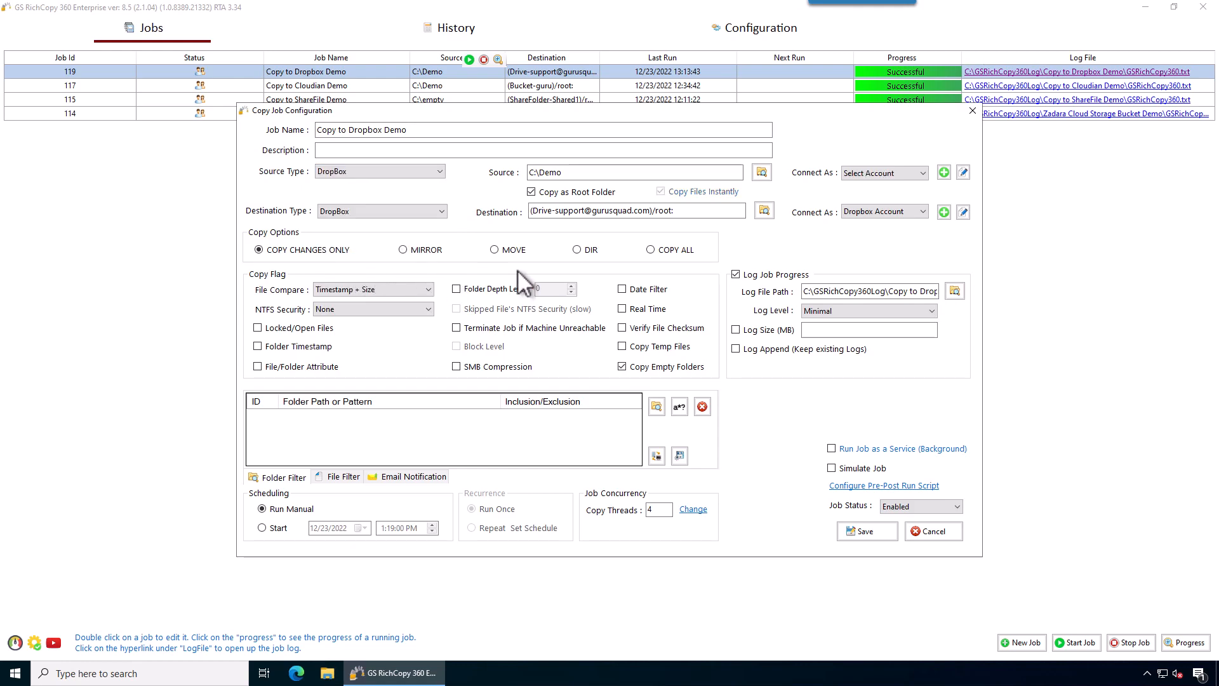
left_click(874, 173)
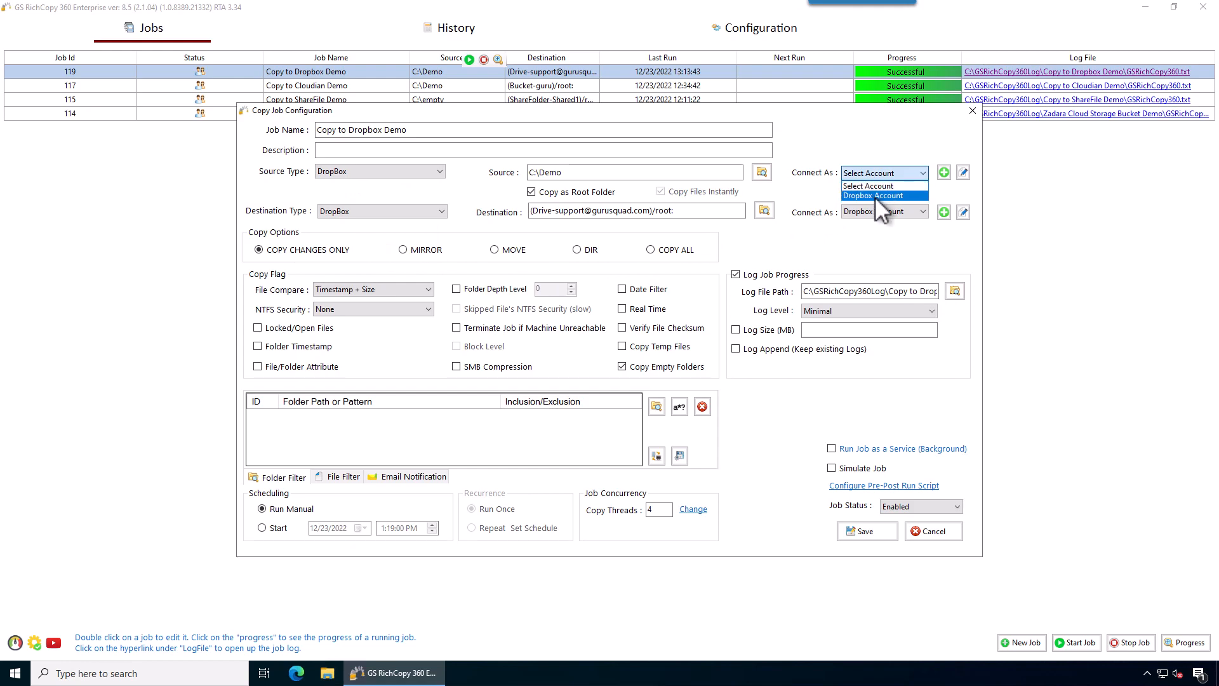
left_click(875, 196)
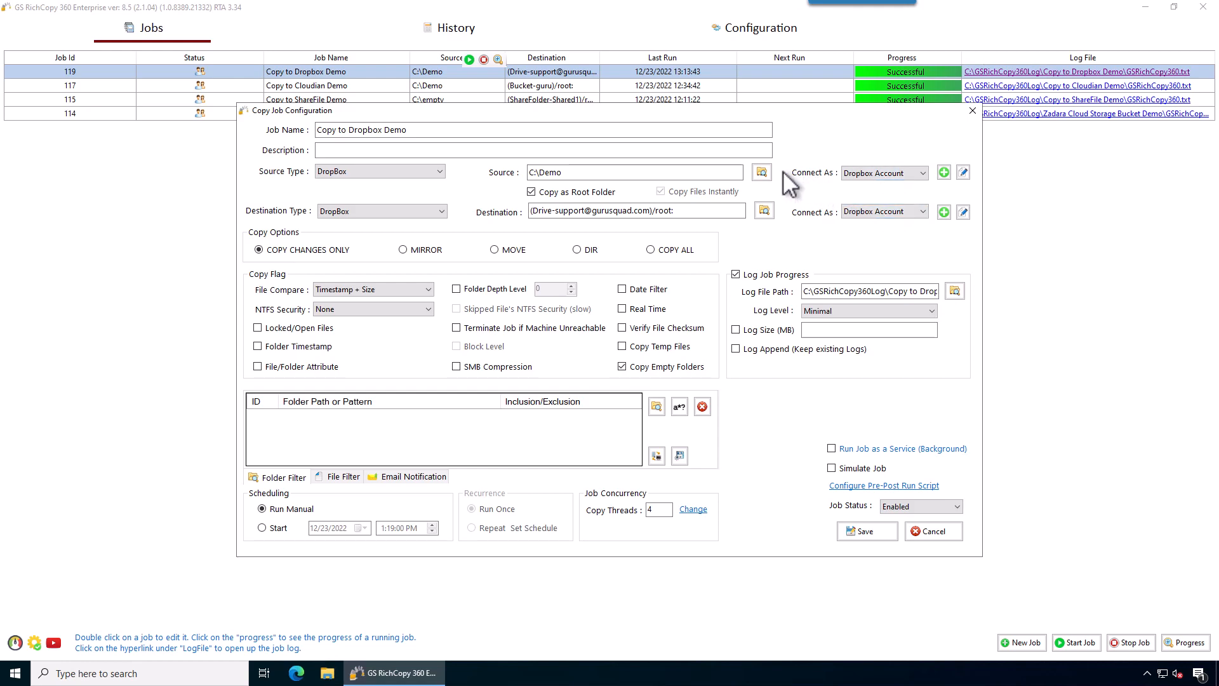
left_click(765, 177)
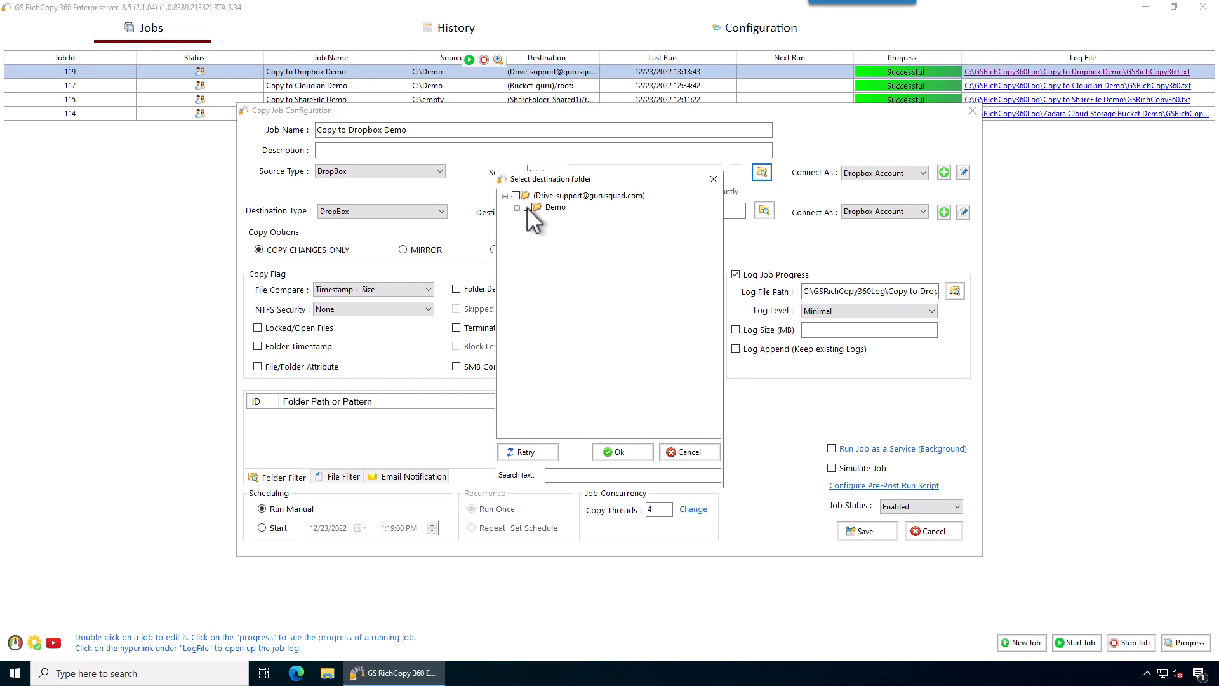
left_click(633, 451)
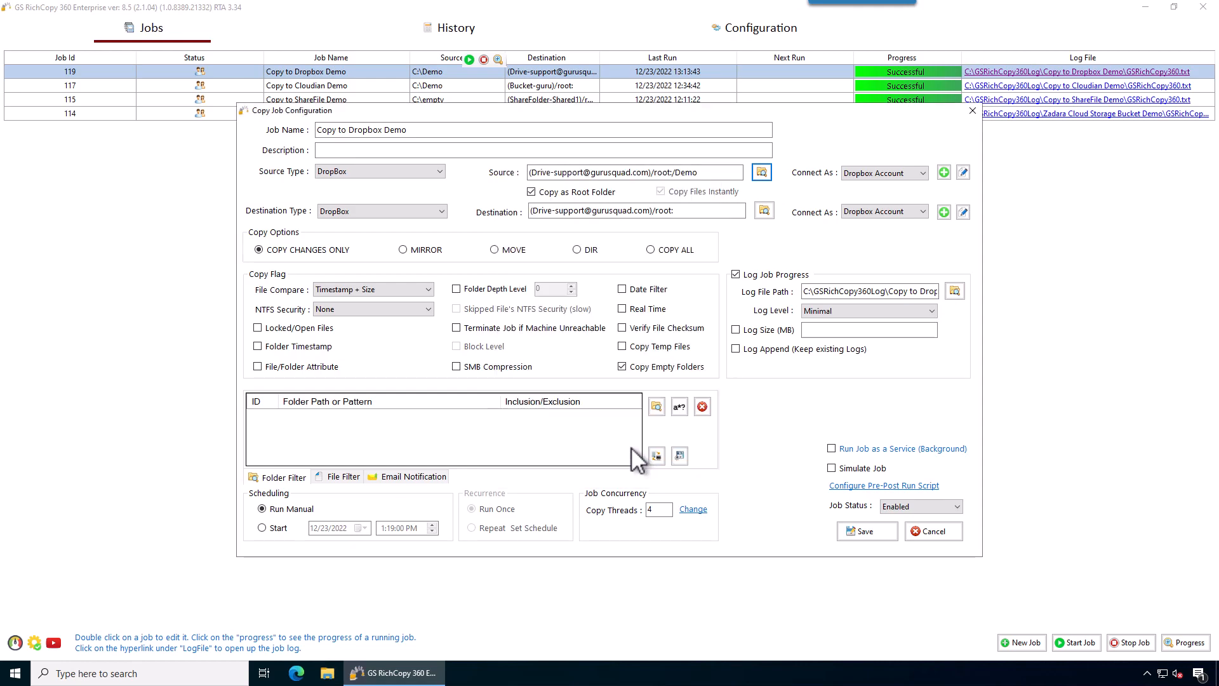
left_click(401, 213)
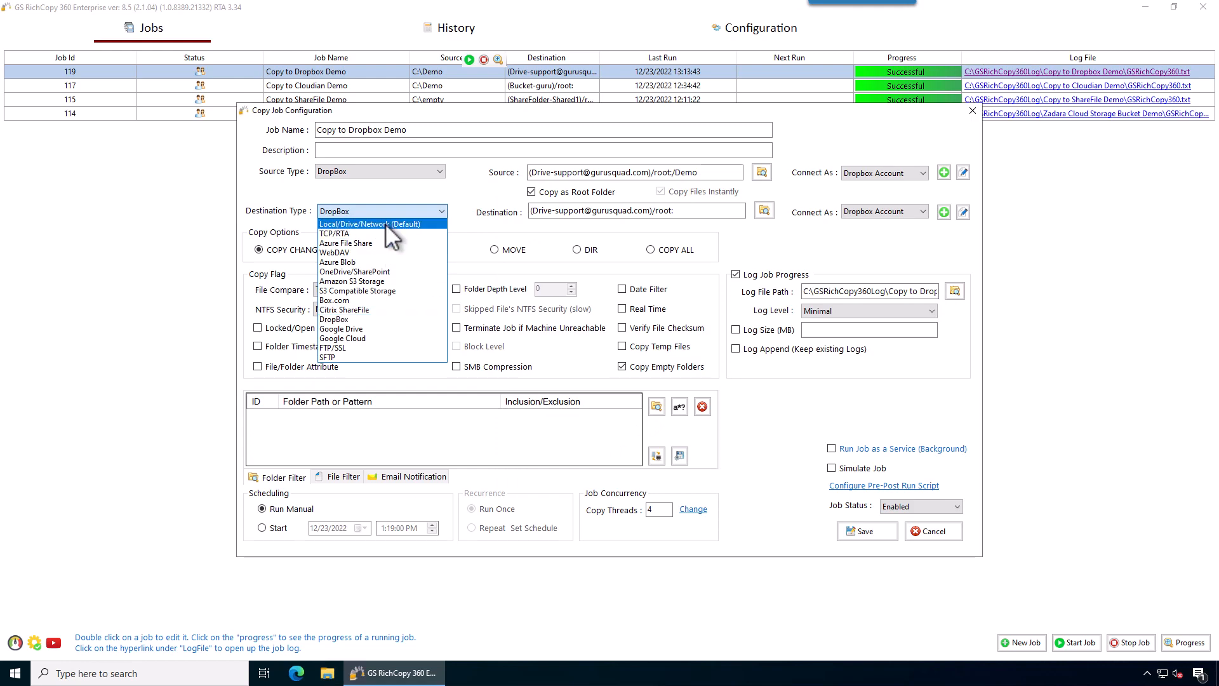
left_click(385, 223)
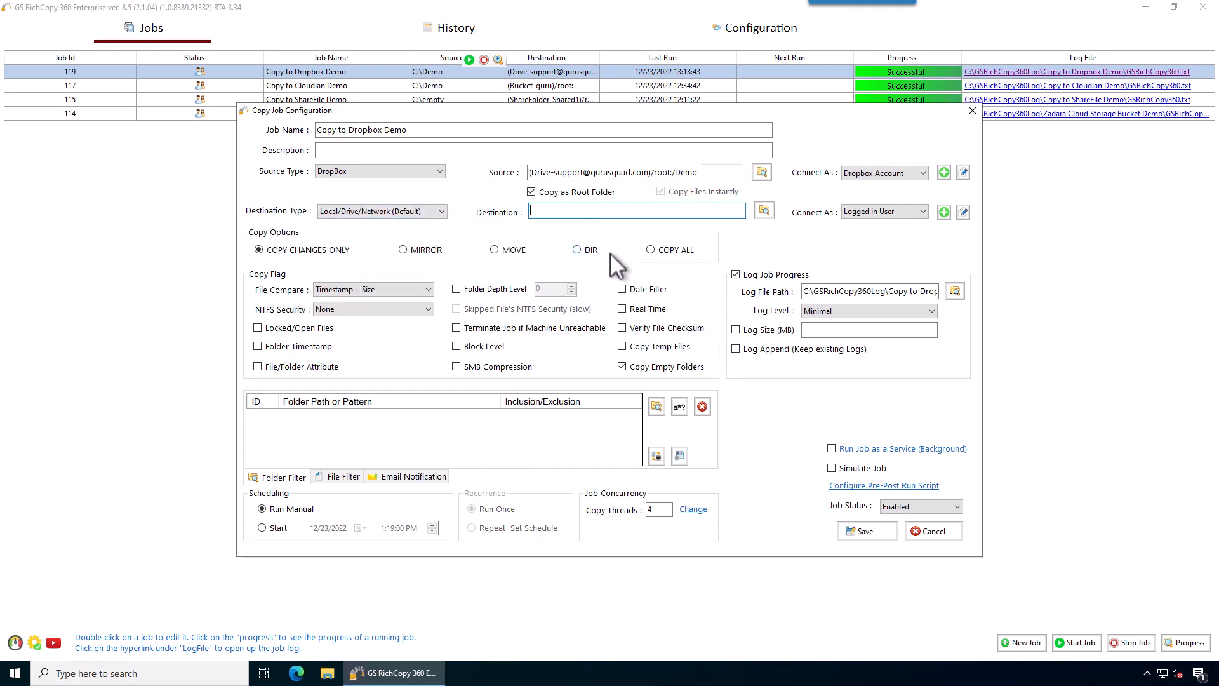
left_click(437, 212)
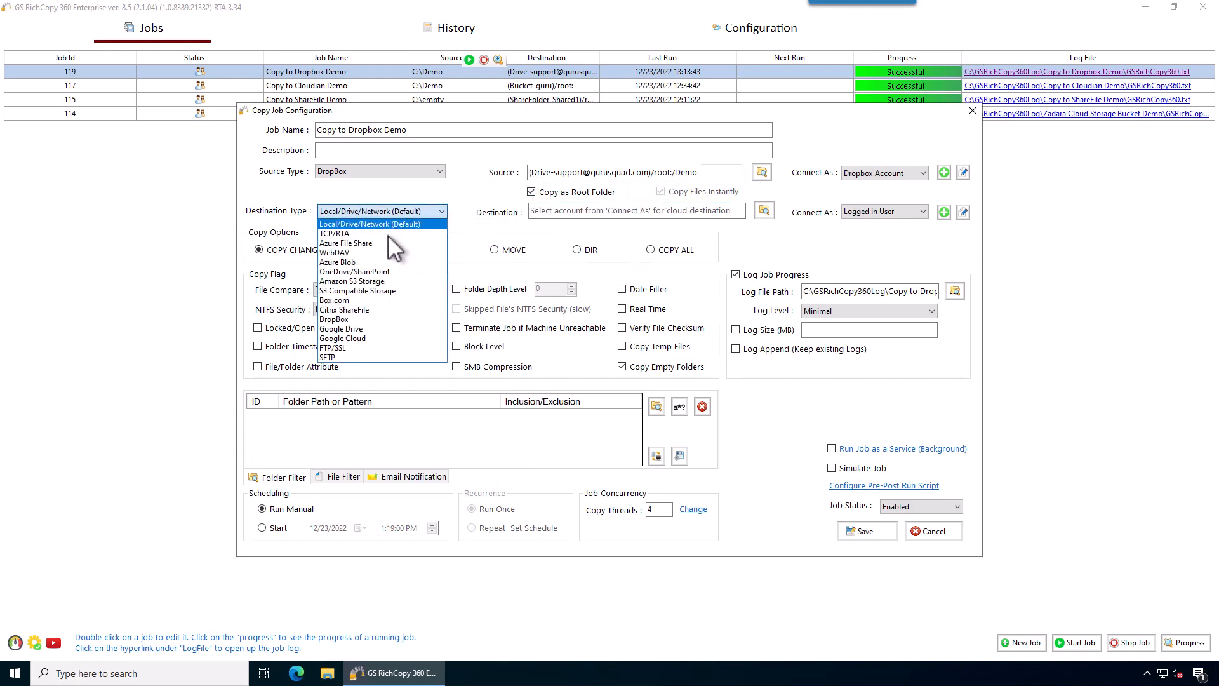
left_click(768, 308)
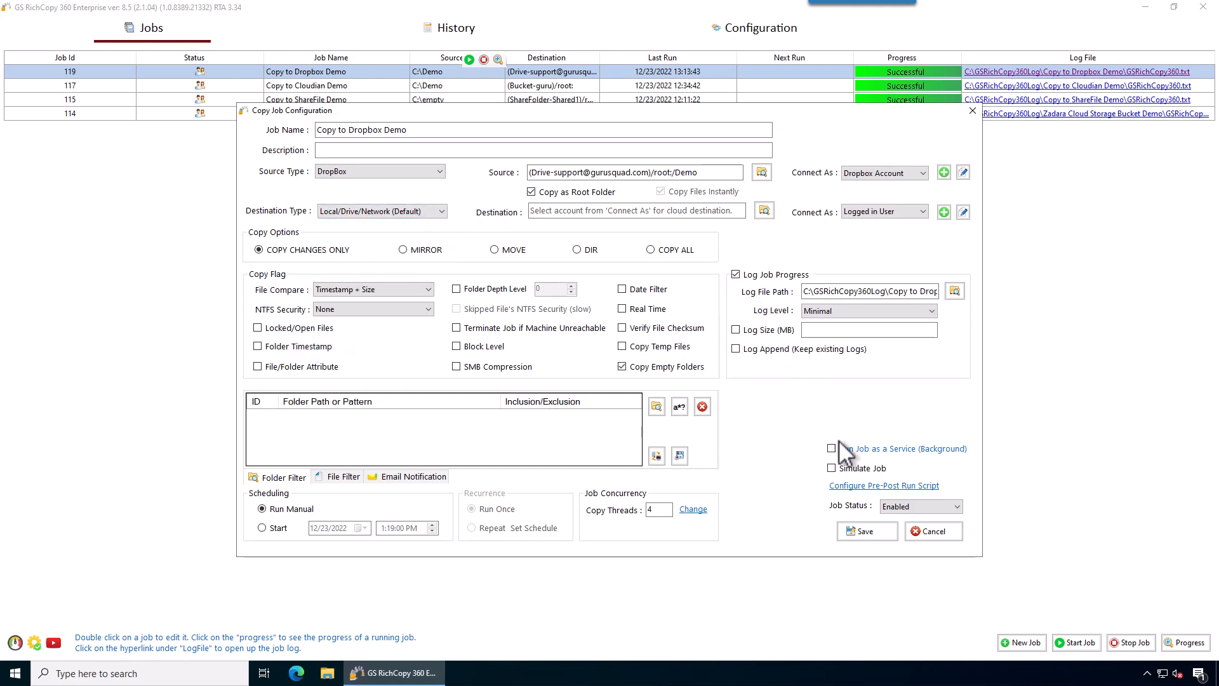
left_click(944, 532)
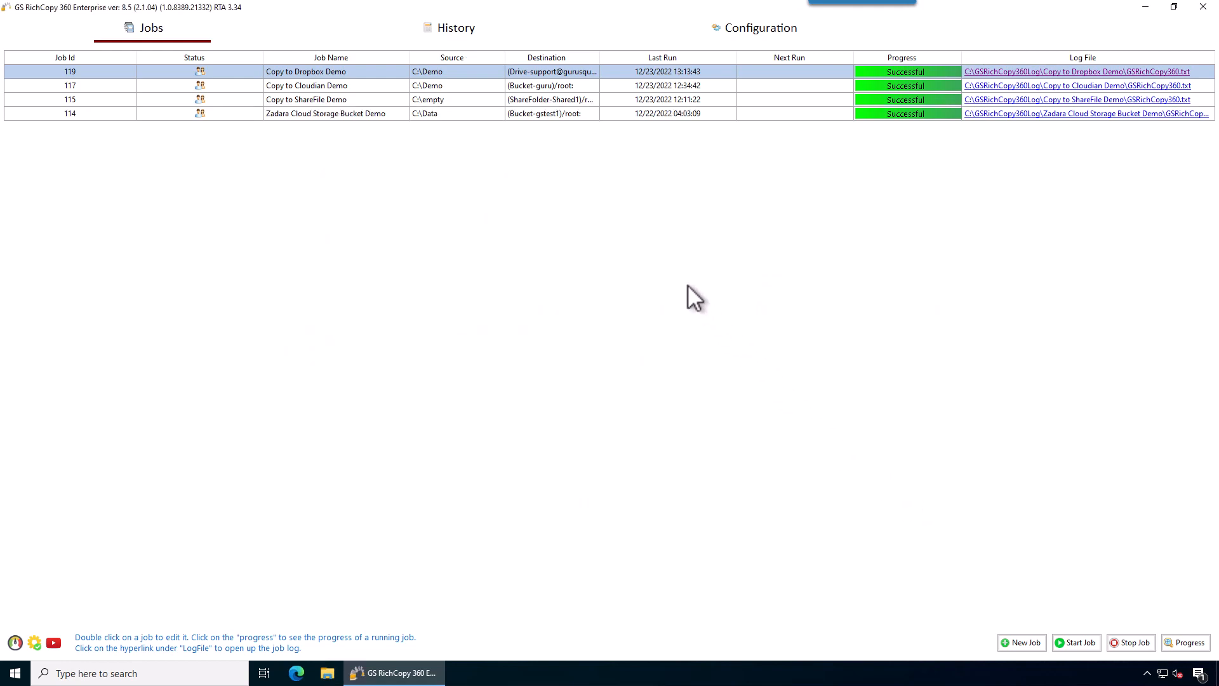